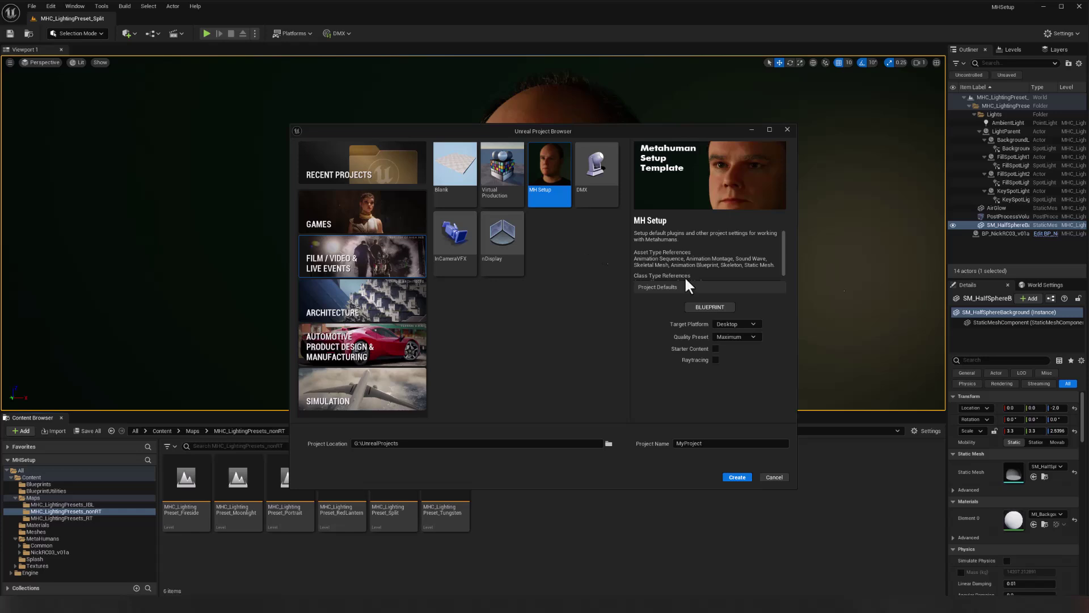
After checking the Project Browser templates, delete the MHSetup folder from UE_5.4 Templates and confirm
{"action": "left_click_drag", "start_coordinate": [1088, 170], "coordinate": [614, 175]}
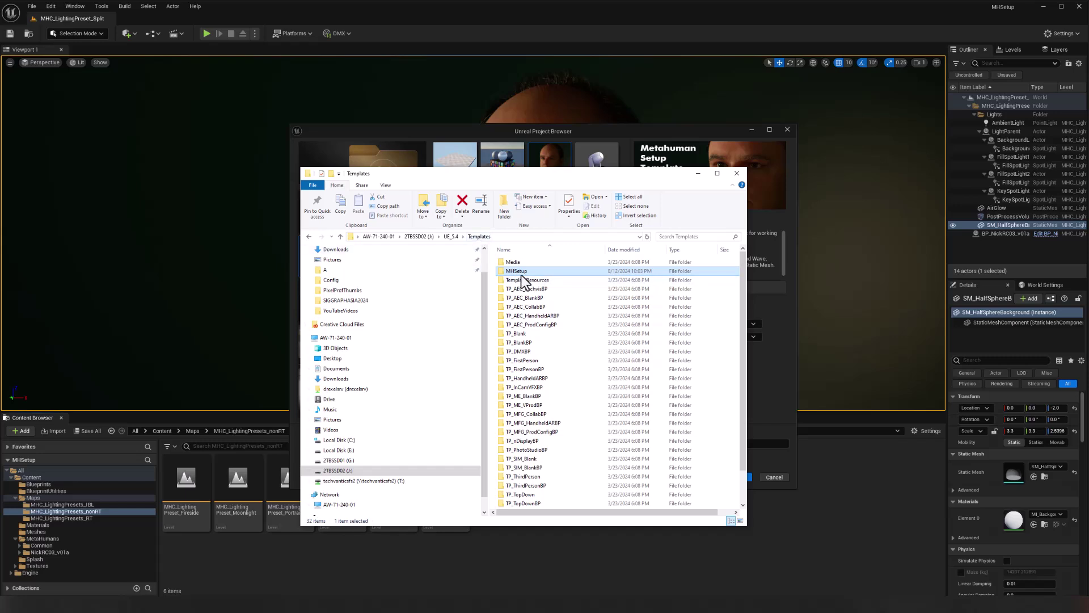
{"action": "left_click", "coordinate": [521, 158]}
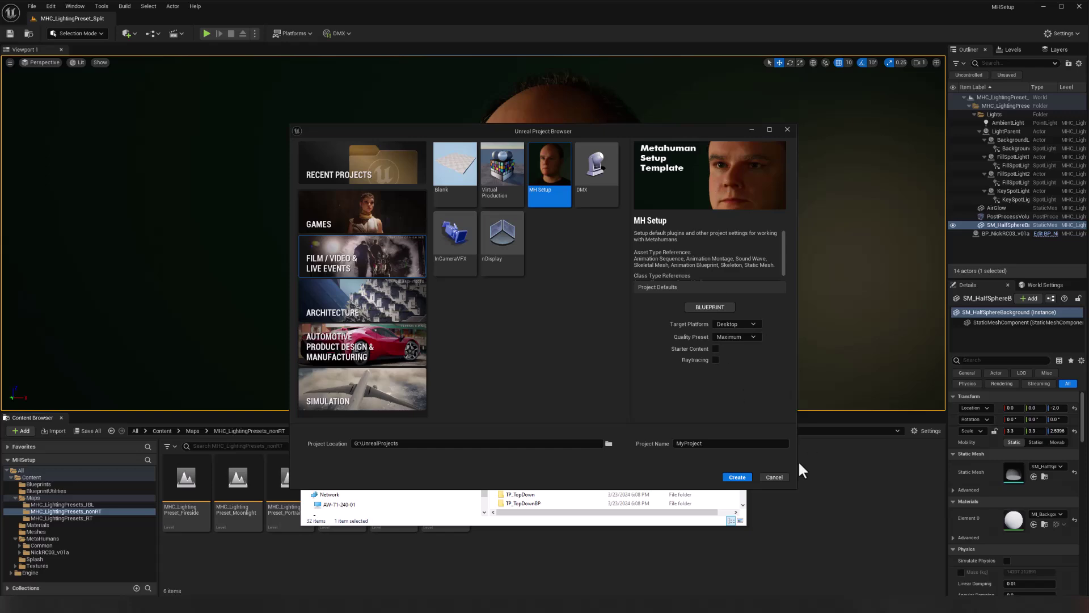
{"action": "left_click", "coordinate": [681, 519]}
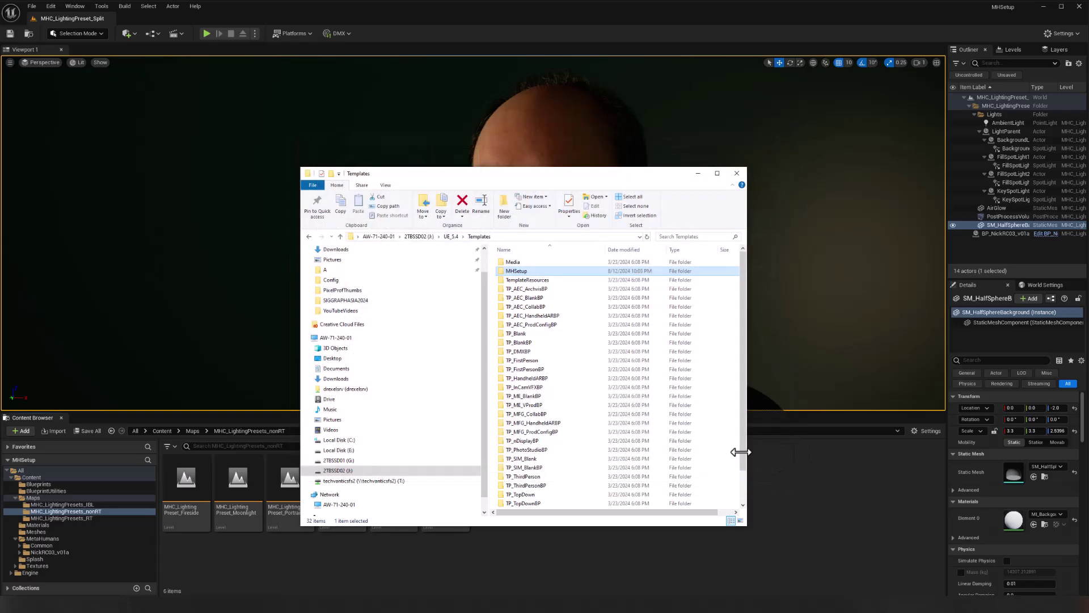
{"action": "right_click", "coordinate": [499, 271]}
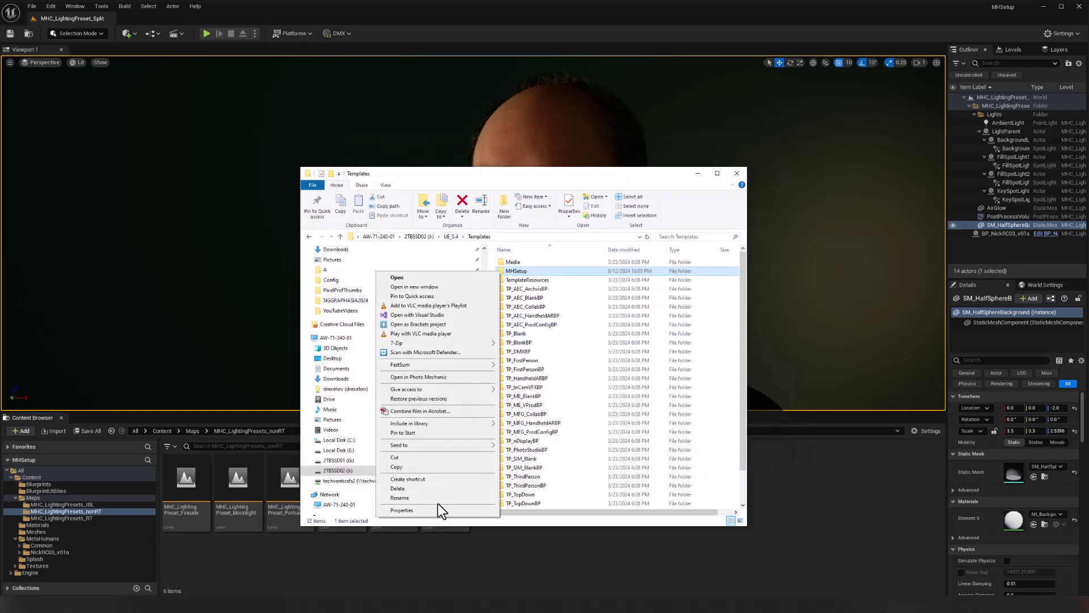
{"action": "left_click", "coordinate": [440, 489]}
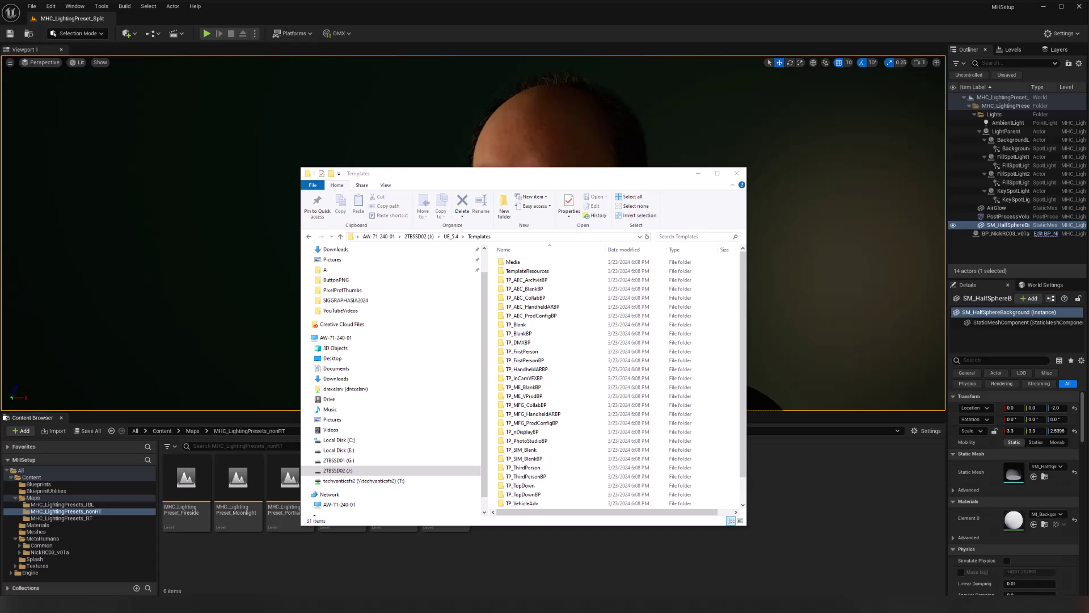
{"action": "left_click", "coordinate": [627, 316]}
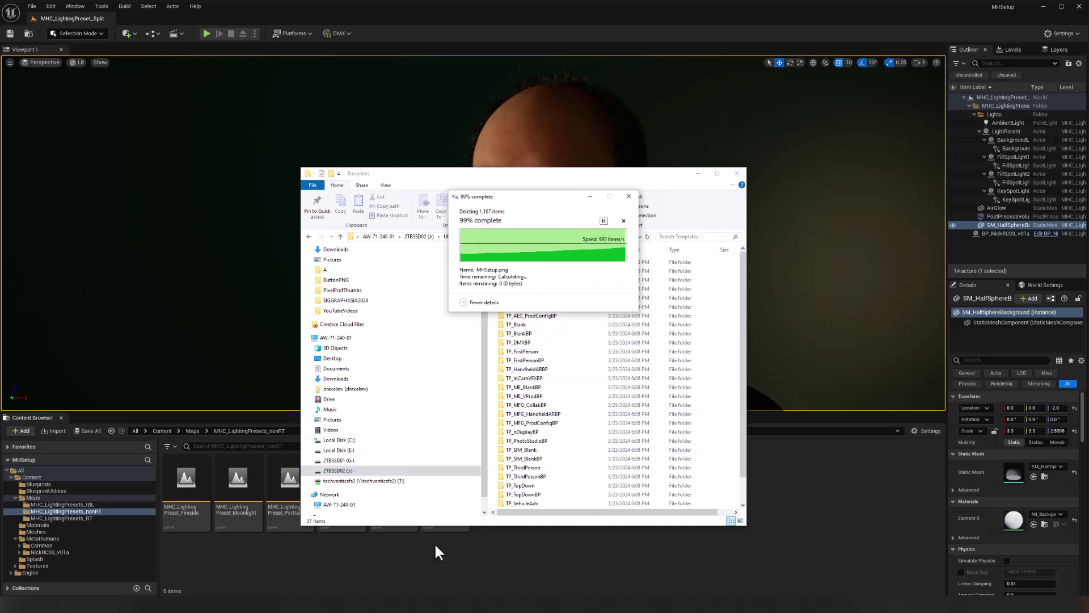
Launch Unreal Engine 5.4.3 from the Epic Games Launcher
{"action": "key", "text": "alt+Tab"}
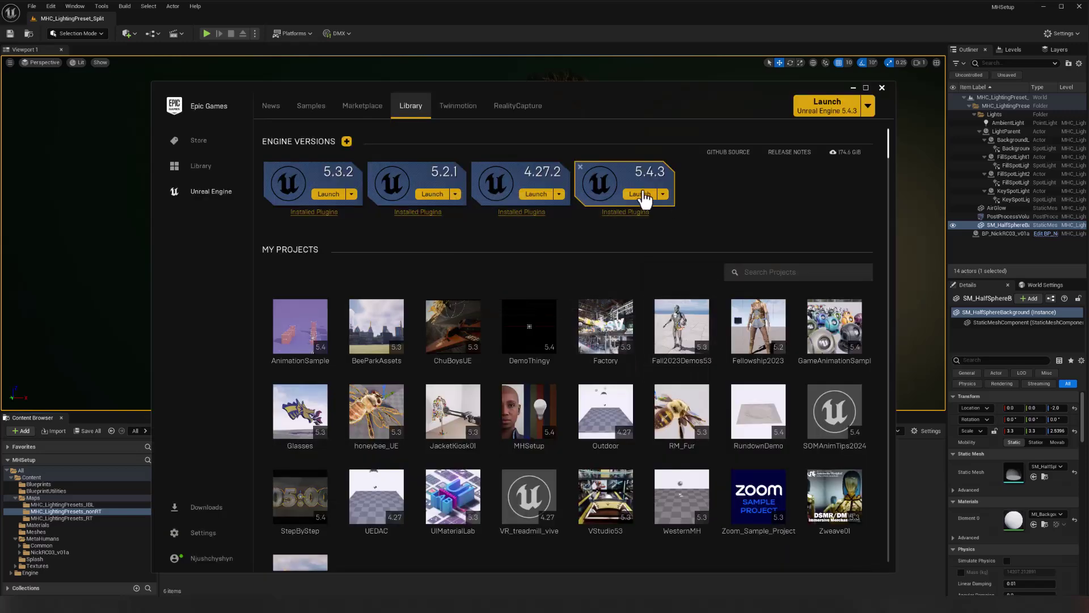
{"action": "left_click", "coordinate": [641, 194]}
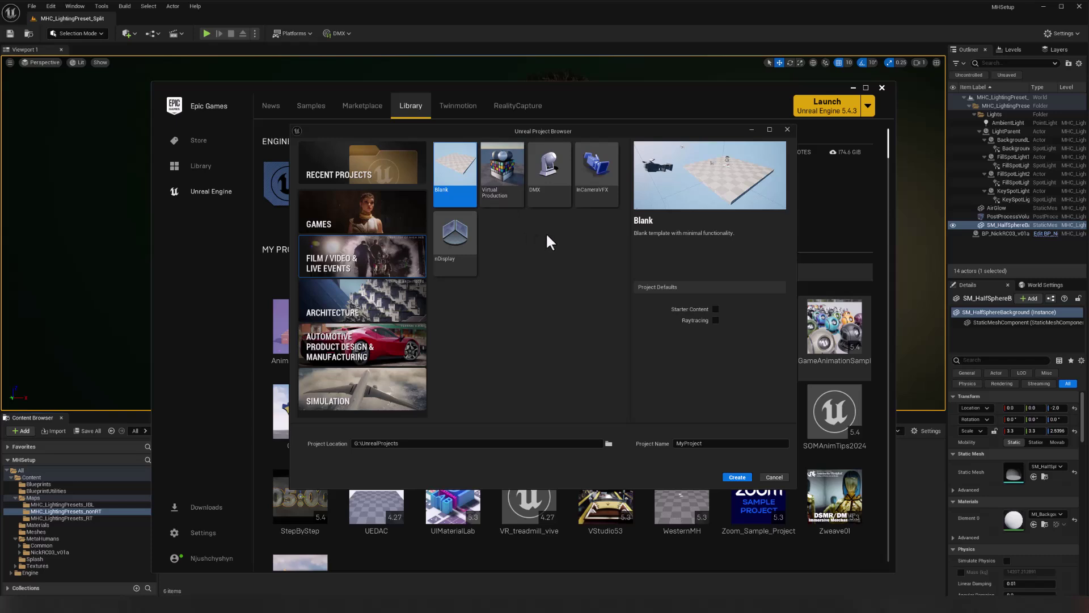
Return to the MetaHuman editor window and close the newly opened Project Browser
{"action": "left_click", "coordinate": [624, 5]}
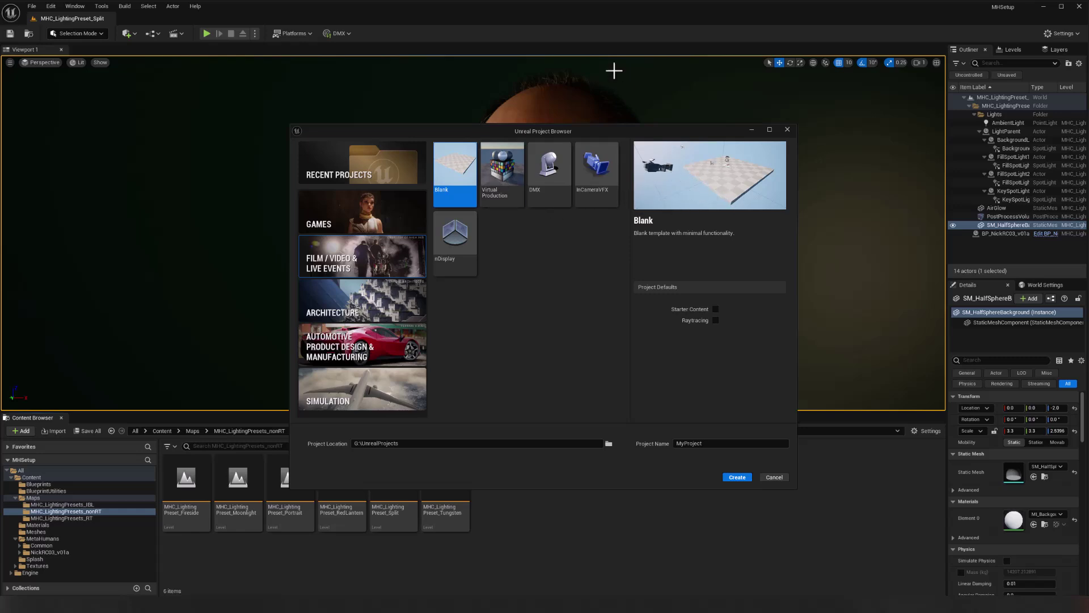
{"action": "left_click", "coordinate": [563, 11]}
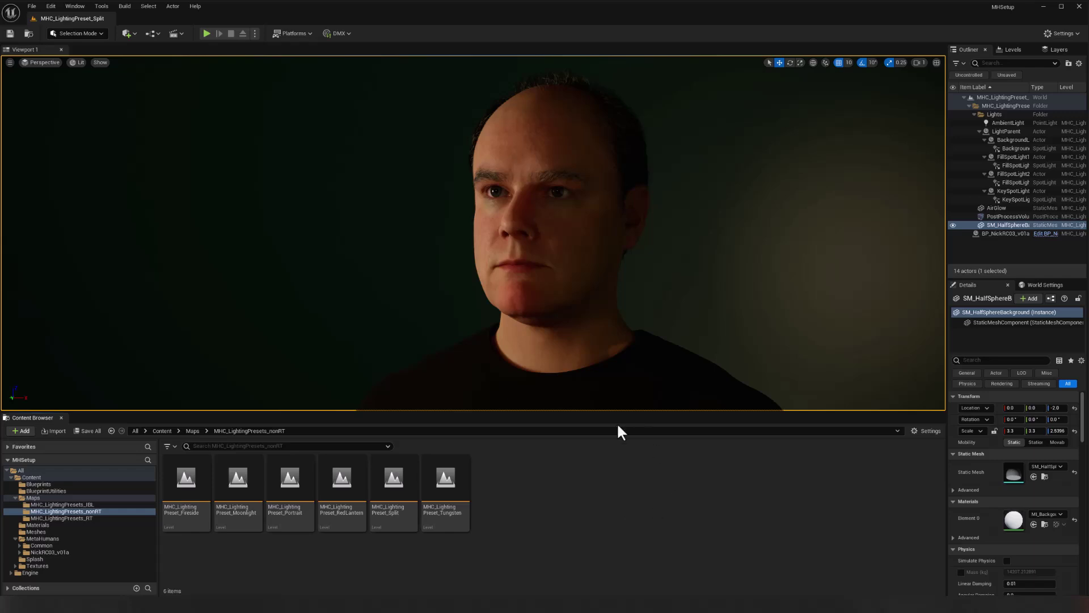
{"action": "key", "text": "alt+Tab"}
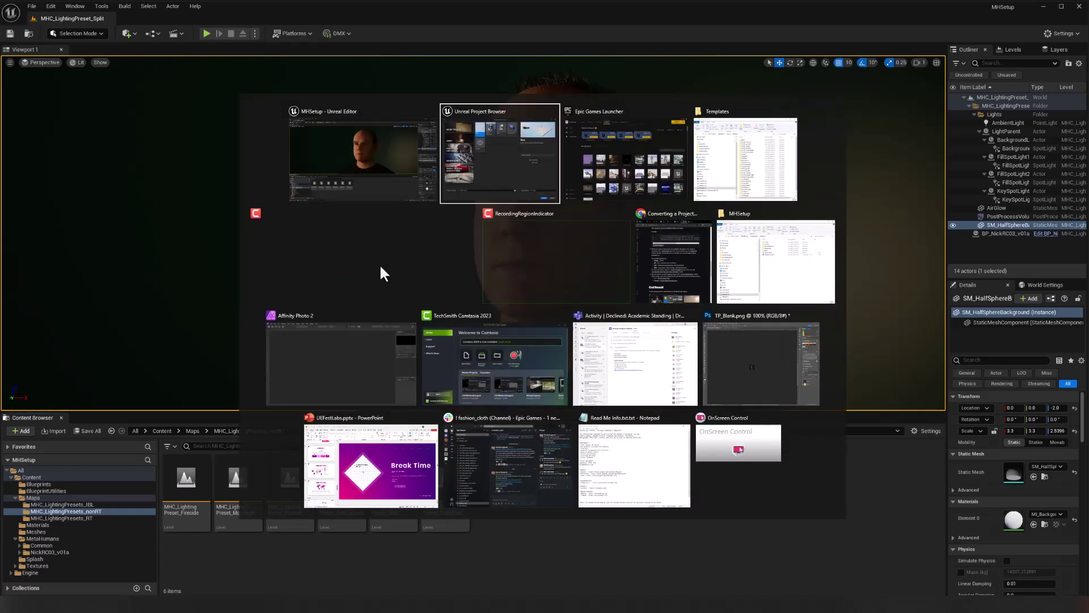
In Affinity Photo, select TP_Blank.png and TP_Blank_Preview.png from UE_5.4/Templates/TP_Blank/Media
{"action": "left_click", "coordinate": [373, 250]}
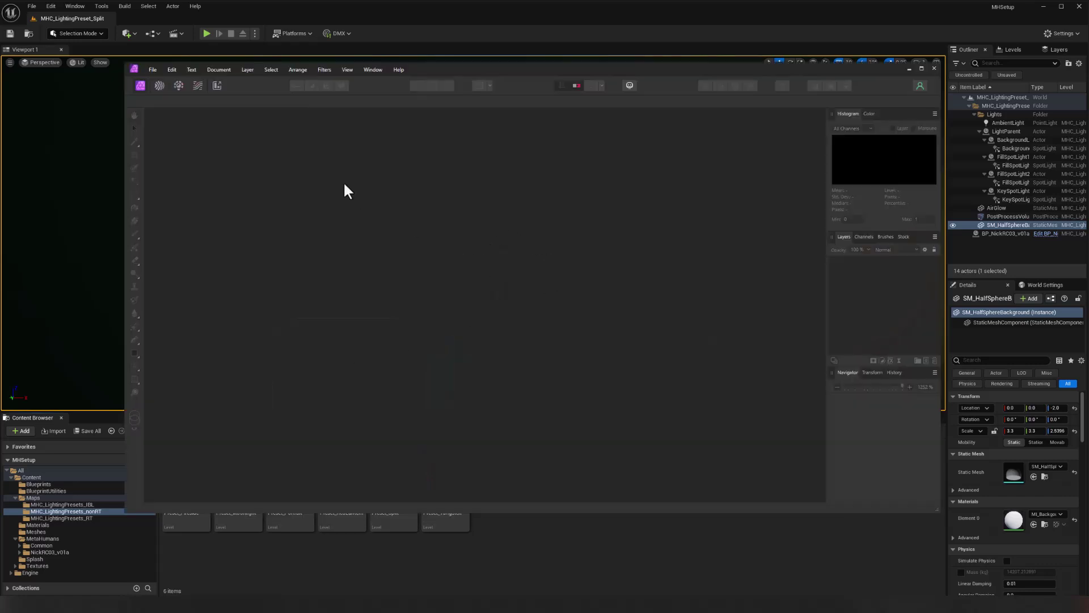
{"action": "left_click", "coordinate": [153, 71]}
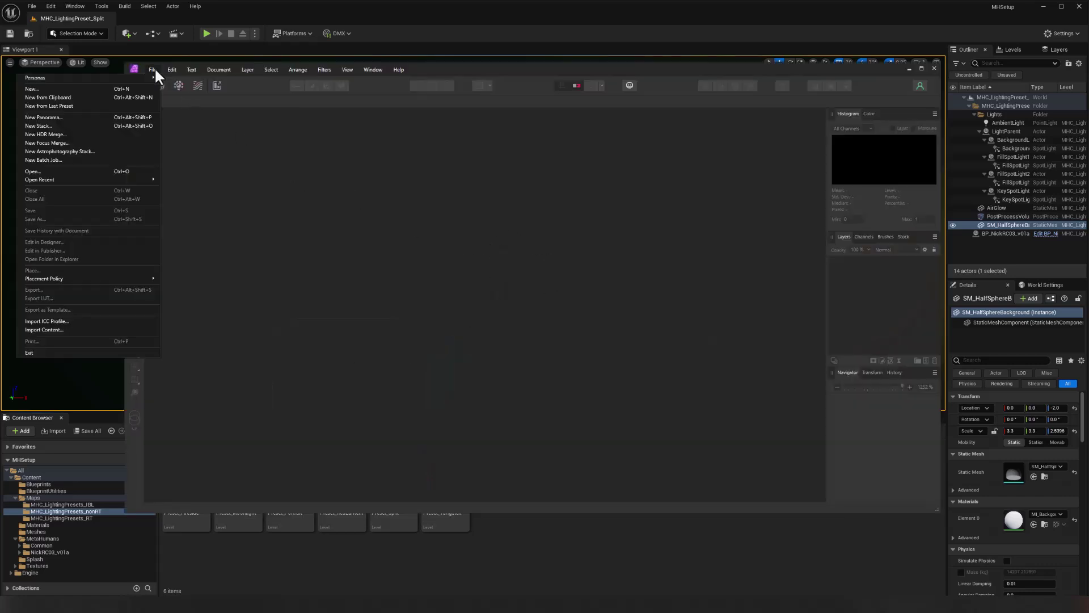
{"action": "left_click", "coordinate": [81, 171]}
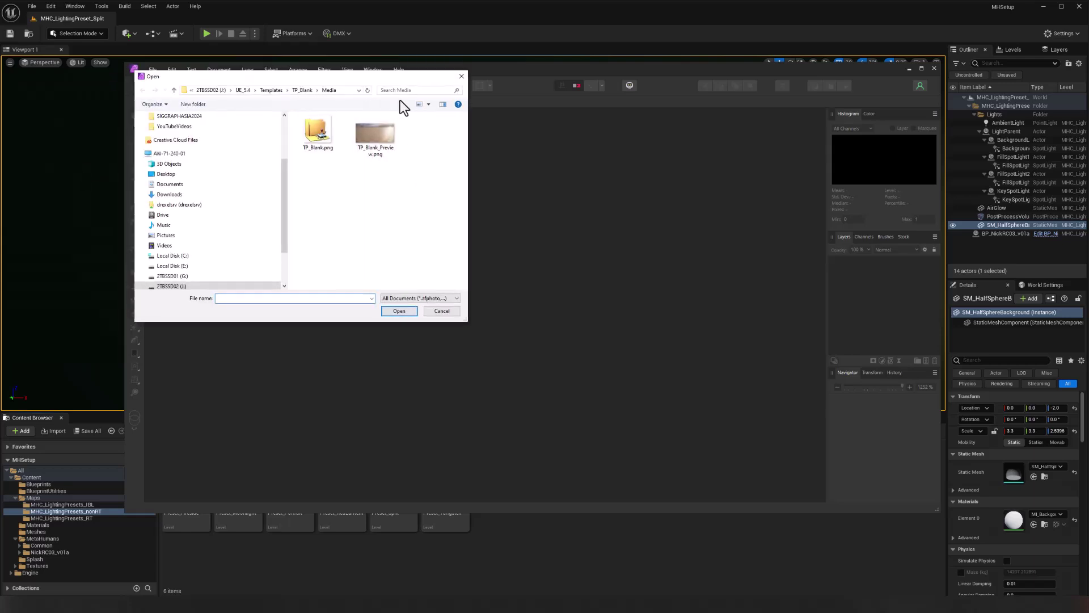
{"action": "left_click", "coordinate": [429, 157]}
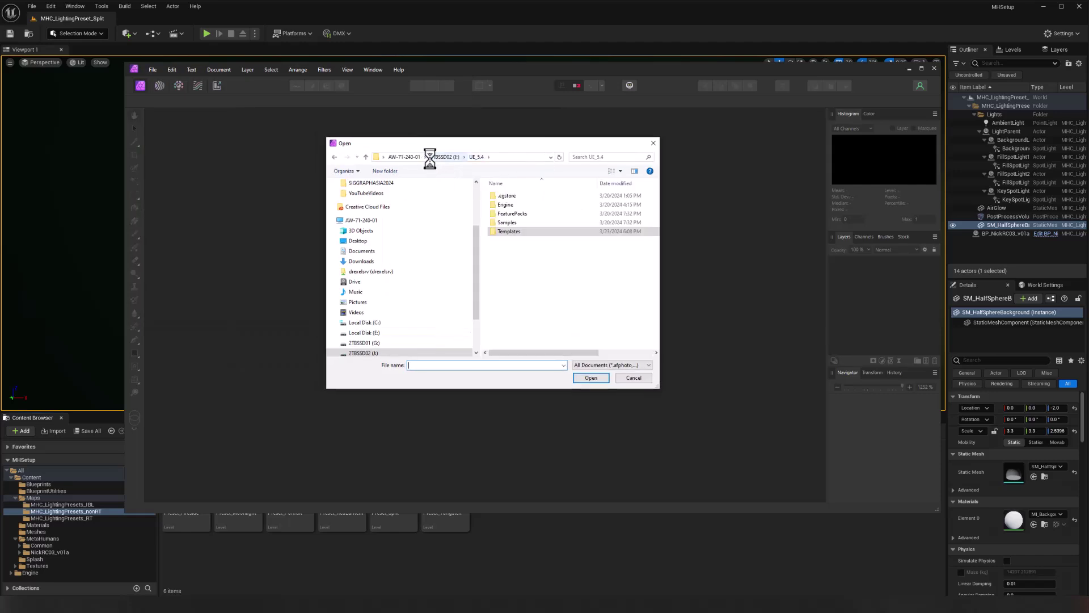
{"action": "double_click", "coordinate": [494, 232]}
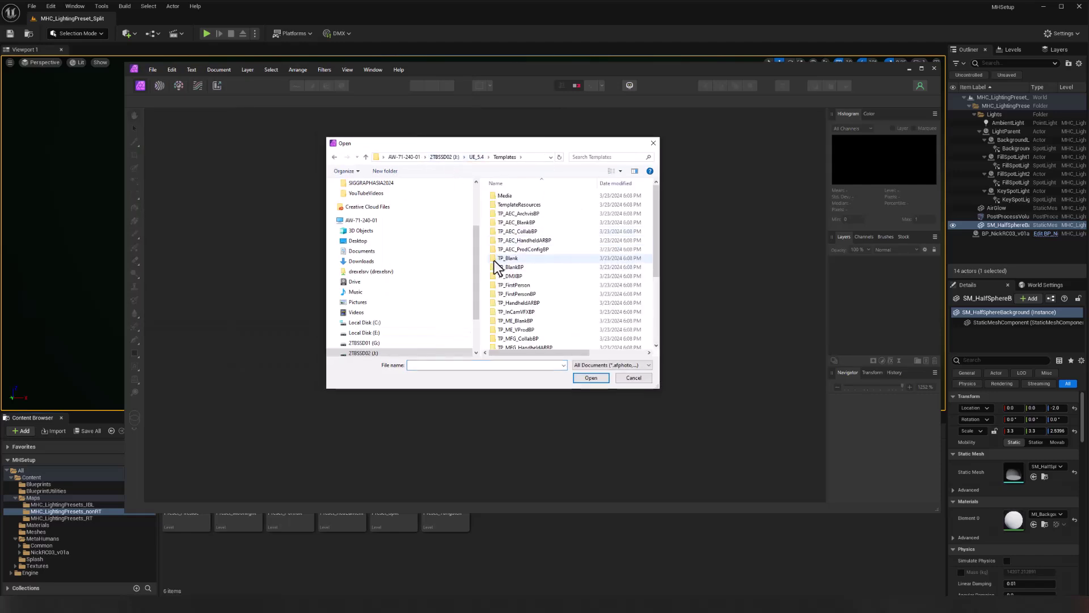
{"action": "double_click", "coordinate": [509, 258]}
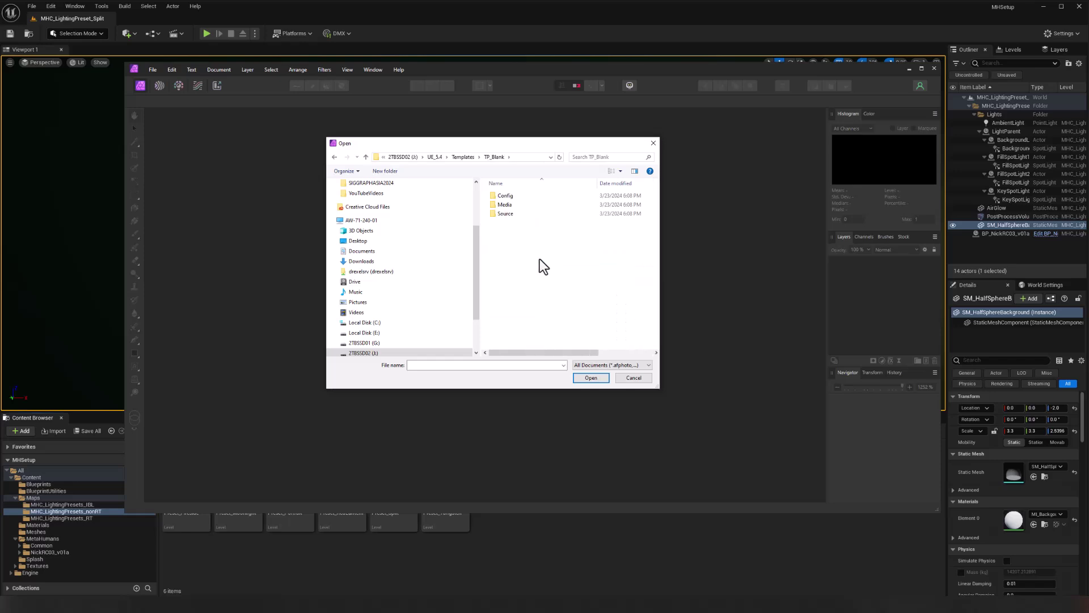
{"action": "double_click", "coordinate": [499, 204]}
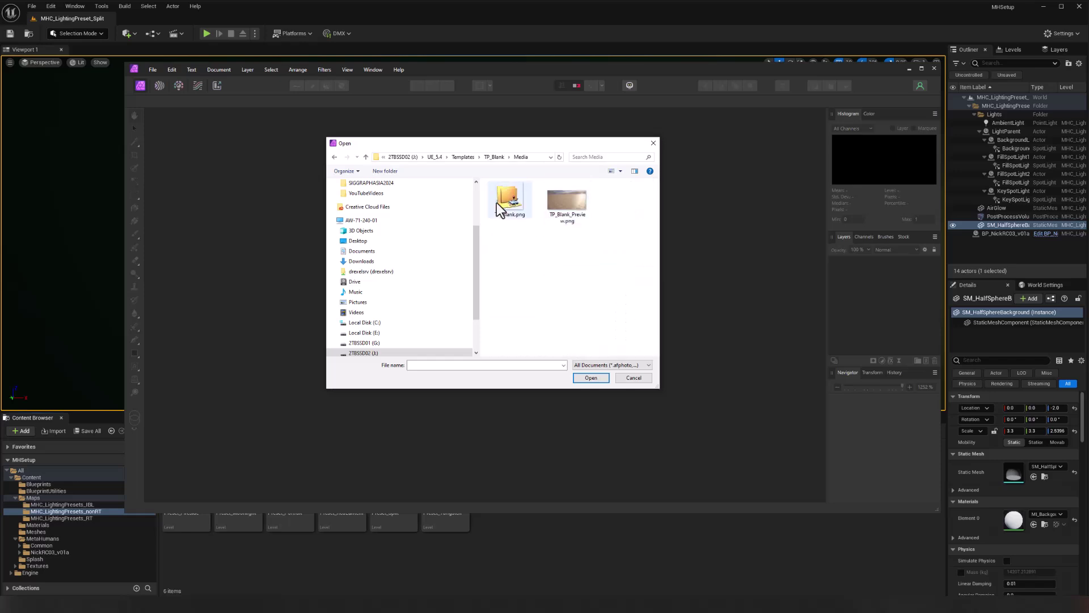
{"action": "left_click", "coordinate": [508, 202]}
{"action": "left_click", "coordinate": [570, 205], "text": "ctrl"}
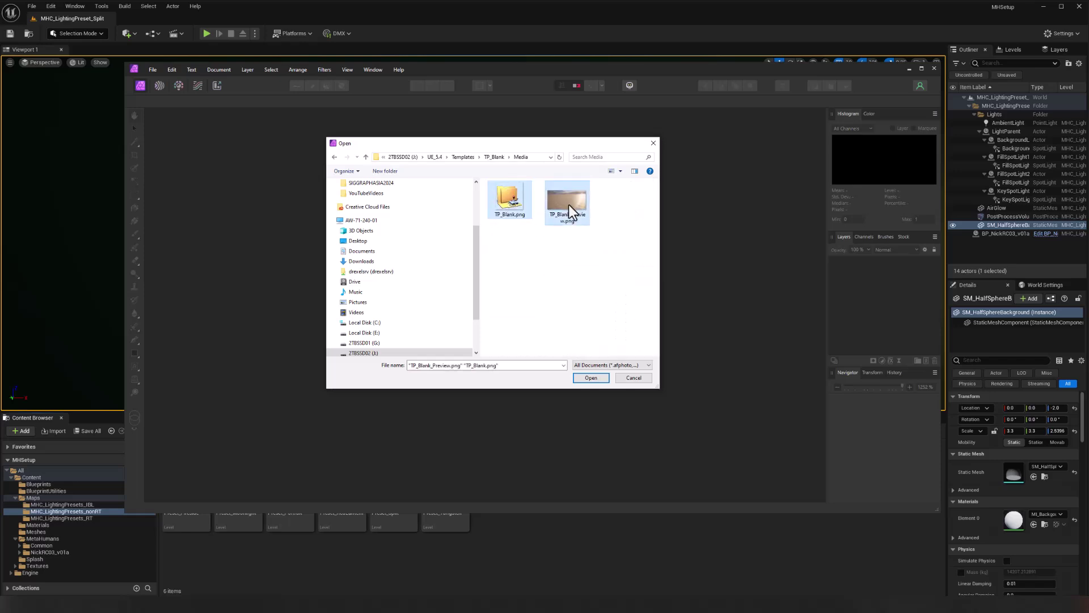
Open both images and paste the face render into TP_Blank_Preview, shrinking and centring it
{"action": "left_click", "coordinate": [593, 377]}
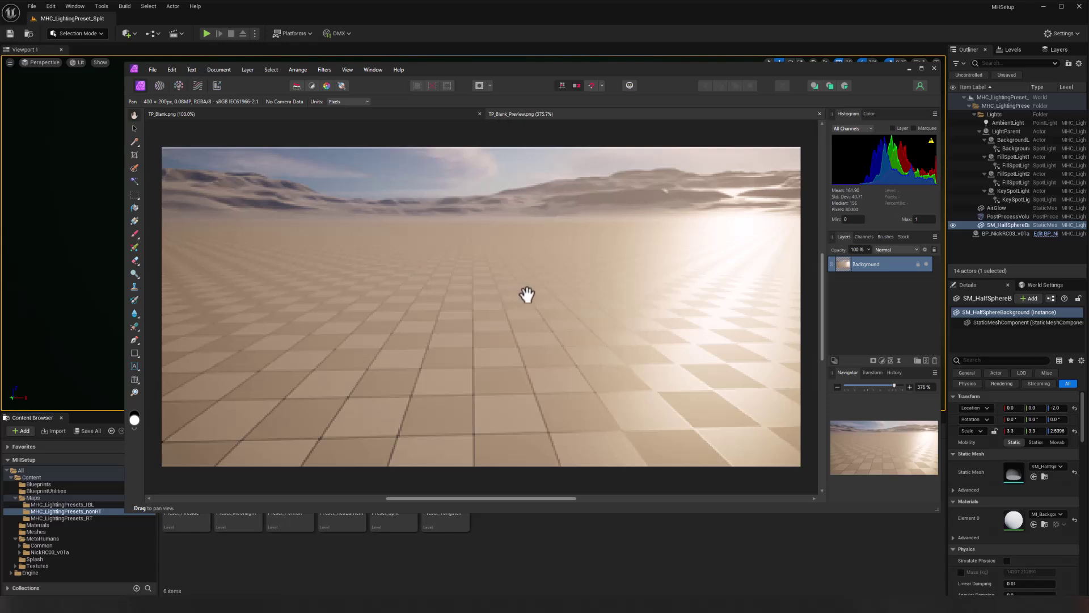
{"action": "key", "text": "ctrl+v"}
{"action": "key", "text": "ctrl+minus"}
{"action": "key", "text": "ctrl+minus"}
{"action": "key", "text": "ctrl+minus"}
{"action": "key", "text": "ctrl+minus"}
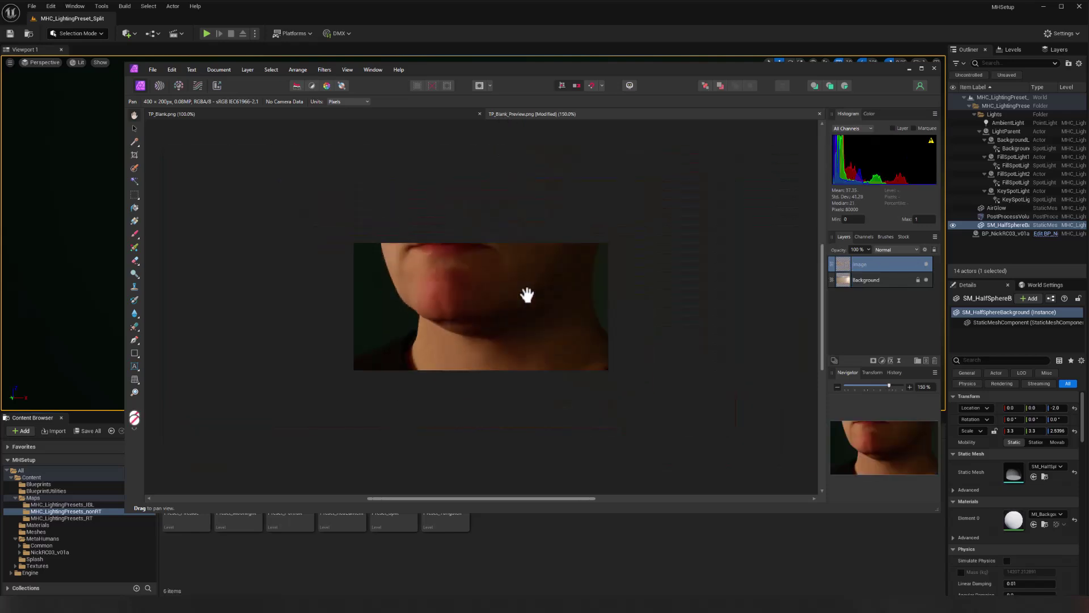
{"action": "left_click", "coordinate": [134, 128]}
{"action": "left_click_drag", "start_coordinate": [205, 151], "coordinate": [462, 299]}
{"action": "left_click_drag", "start_coordinate": [601, 380], "coordinate": [499, 350]}
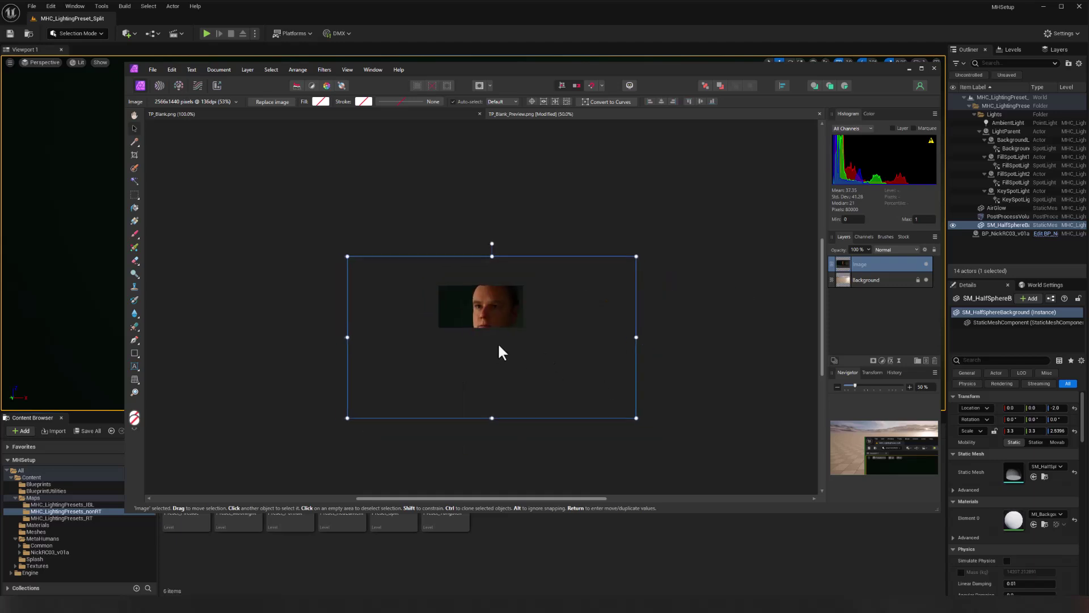
{"action": "left_click_drag", "start_coordinate": [636, 413], "coordinate": [546, 354]}
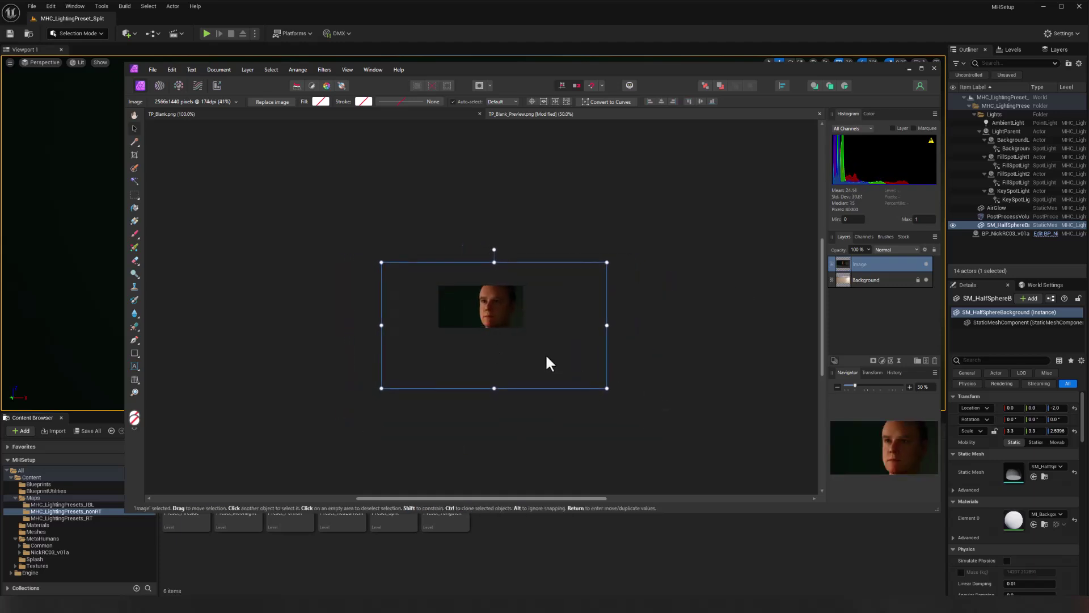
Cancel the move values prompt, view the preview at 100% and deselect the face layer
{"action": "key", "text": "Return"}
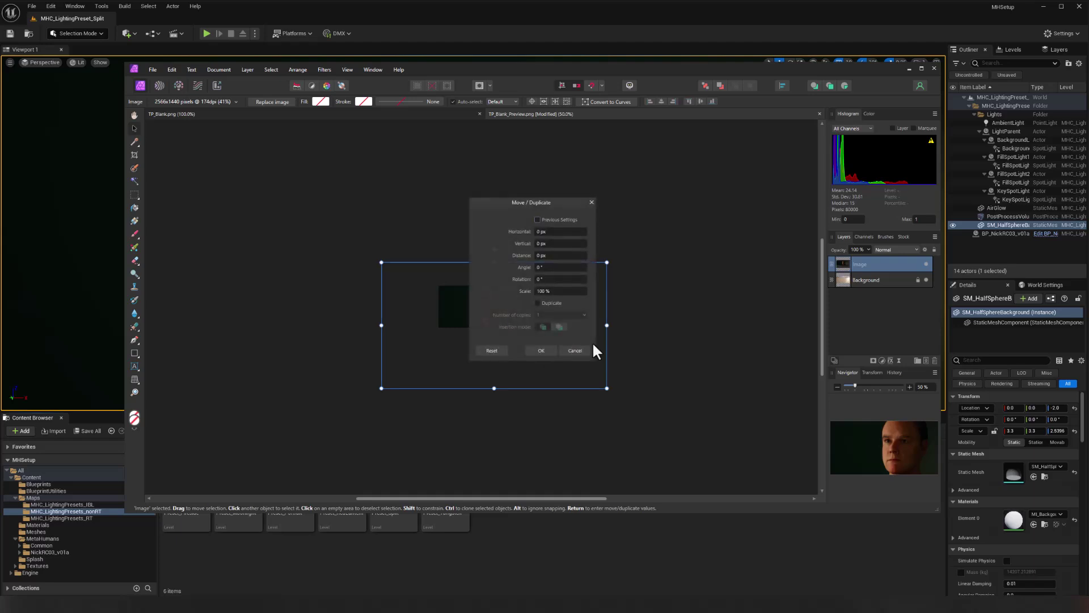
{"action": "left_click", "coordinate": [569, 348]}
{"action": "key", "text": "ctrl+1"}
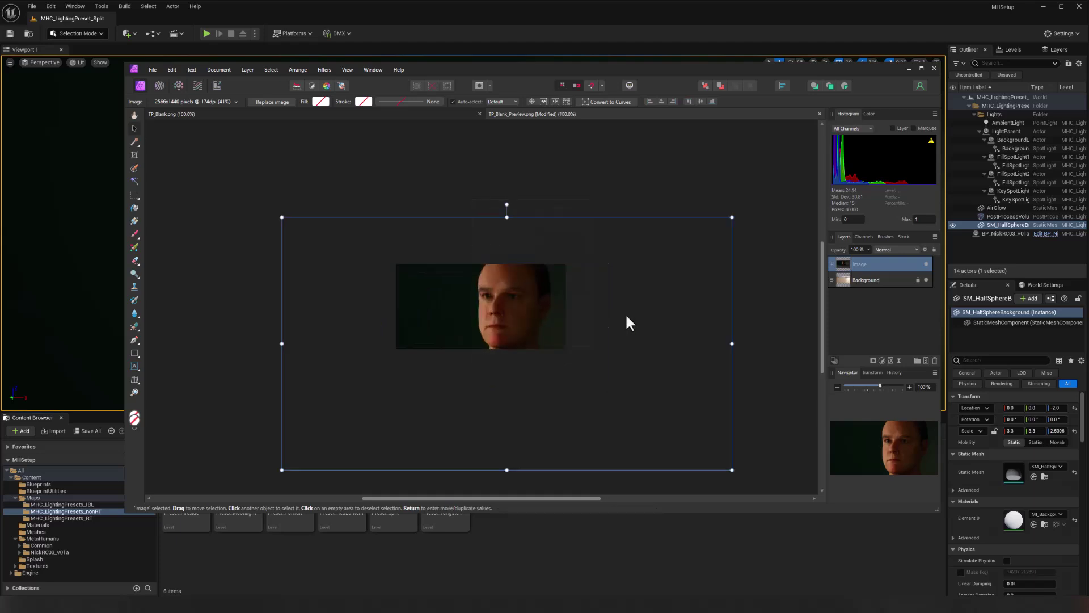
{"action": "left_click", "coordinate": [250, 150]}
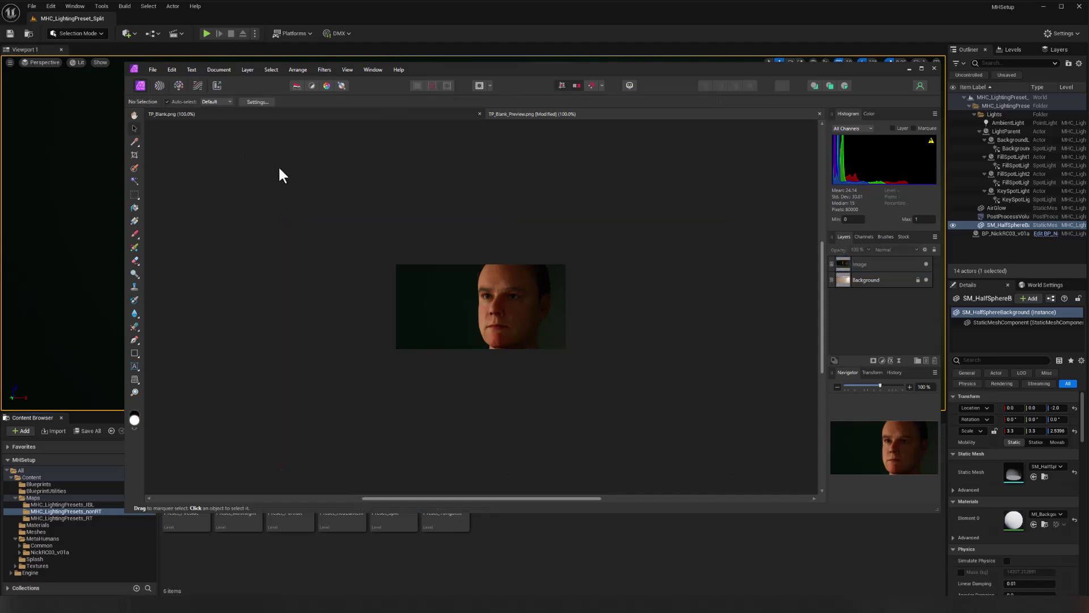
Paste the face render into TP_Blank.png and shrink it to fit the 64×64 icon
{"action": "left_click", "coordinate": [860, 264]}
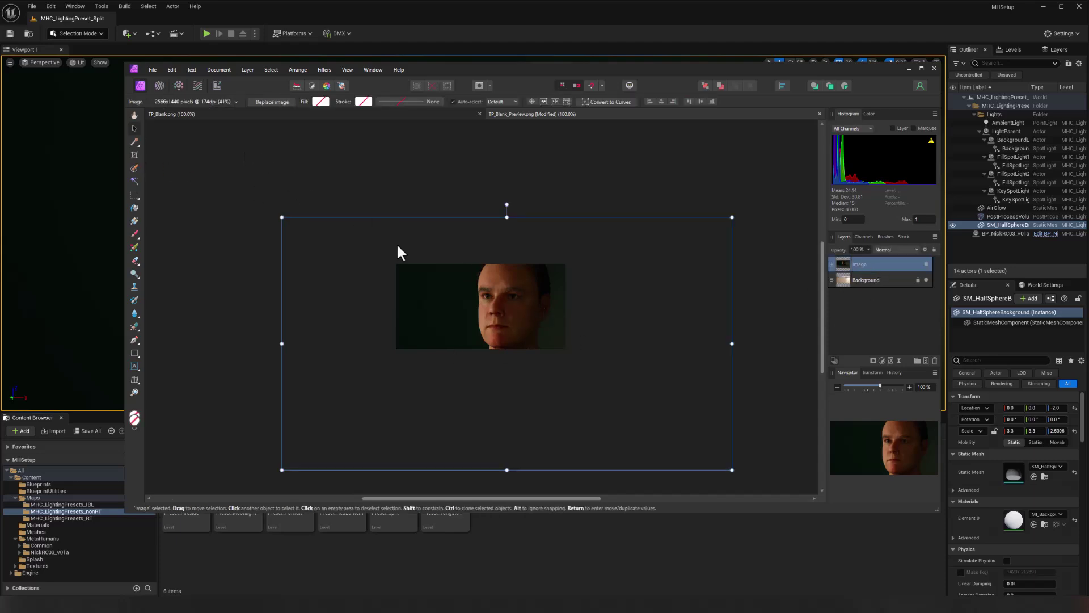
{"action": "left_click", "coordinate": [224, 114]}
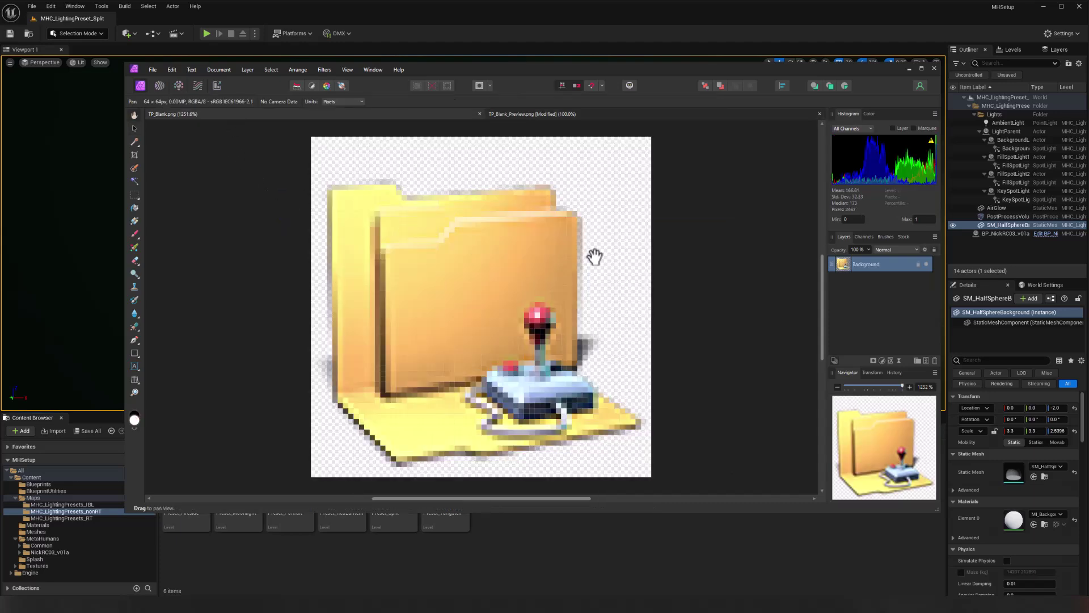
{"action": "key", "text": "ctrl+v"}
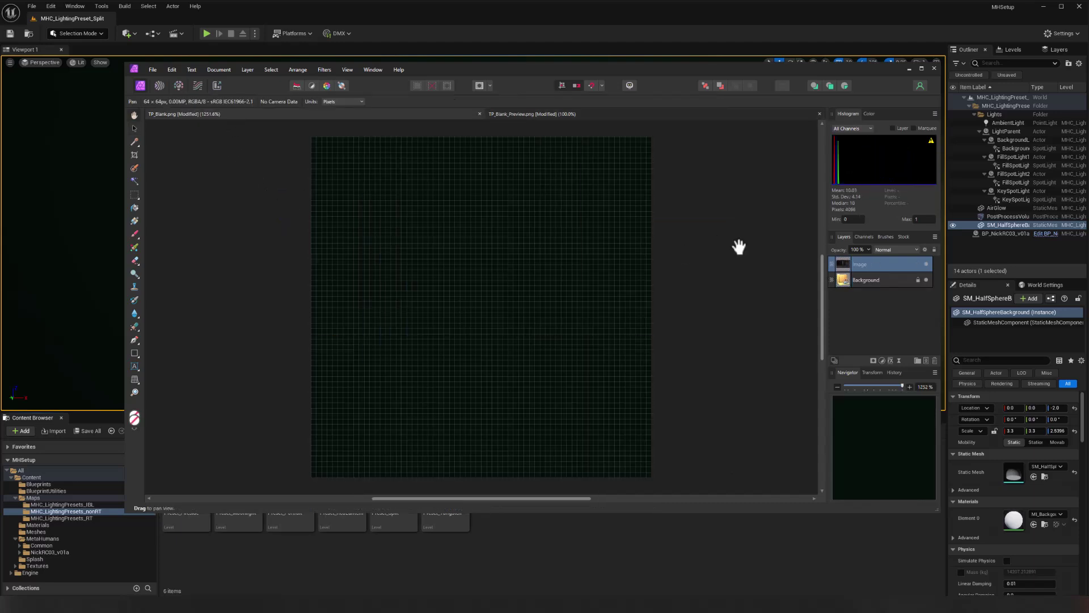
{"action": "key", "text": "ctrl+minus"}
{"action": "key", "text": "ctrl+minus"}
{"action": "key", "text": "ctrl+minus"}
{"action": "key", "text": "ctrl+minus"}
{"action": "key", "text": "ctrl+minus"}
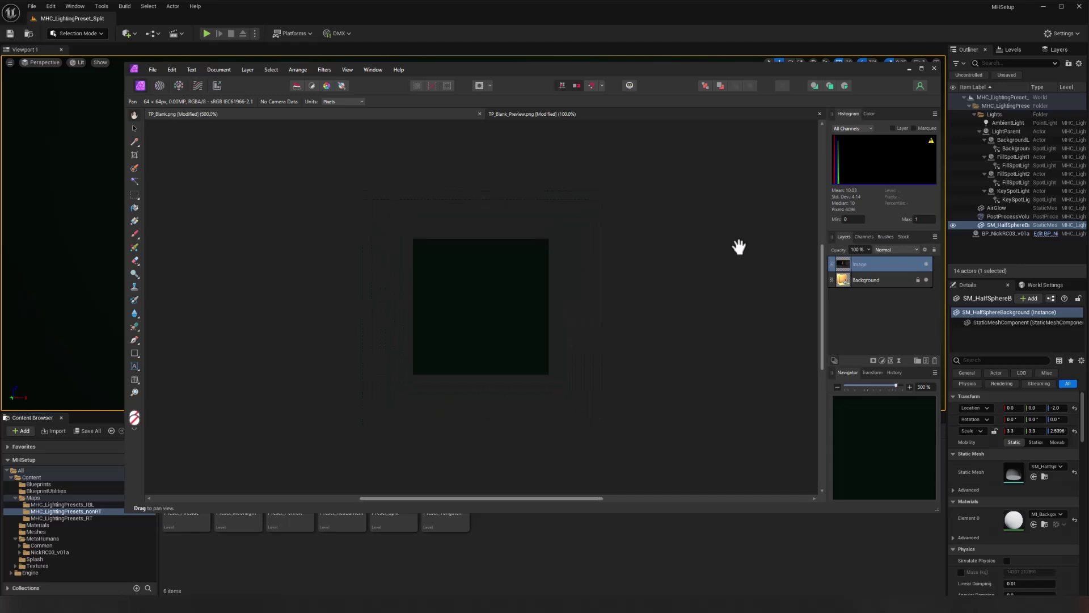
{"action": "left_click", "coordinate": [135, 128]}
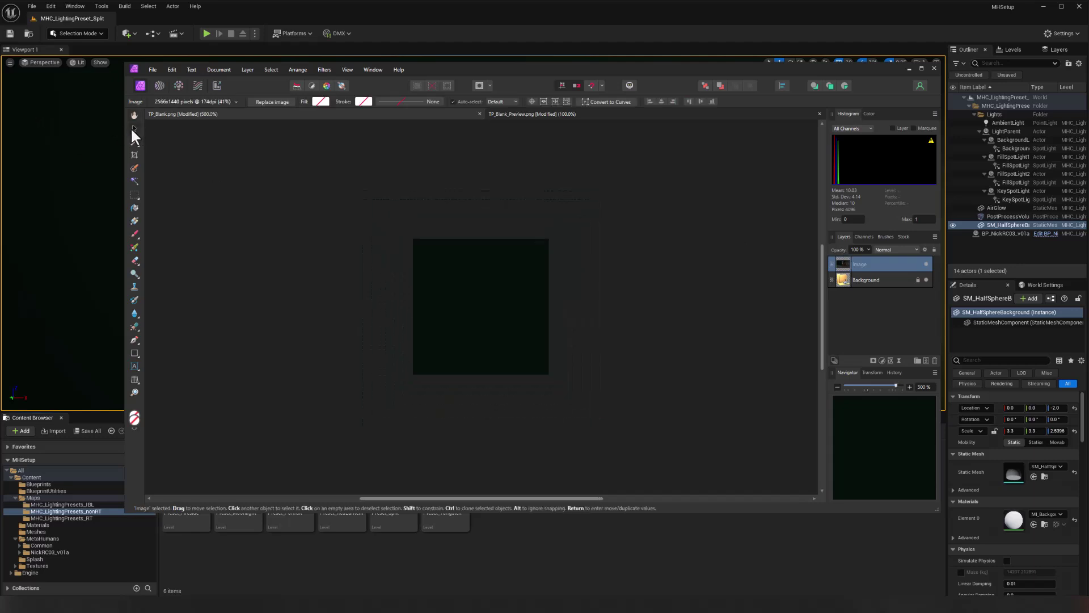
{"action": "key", "text": "ctrl+minus"}
{"action": "key", "text": "ctrl+minus"}
{"action": "key", "text": "ctrl+minus"}
{"action": "key", "text": "ctrl+minus"}
{"action": "key", "text": "ctrl+minus"}
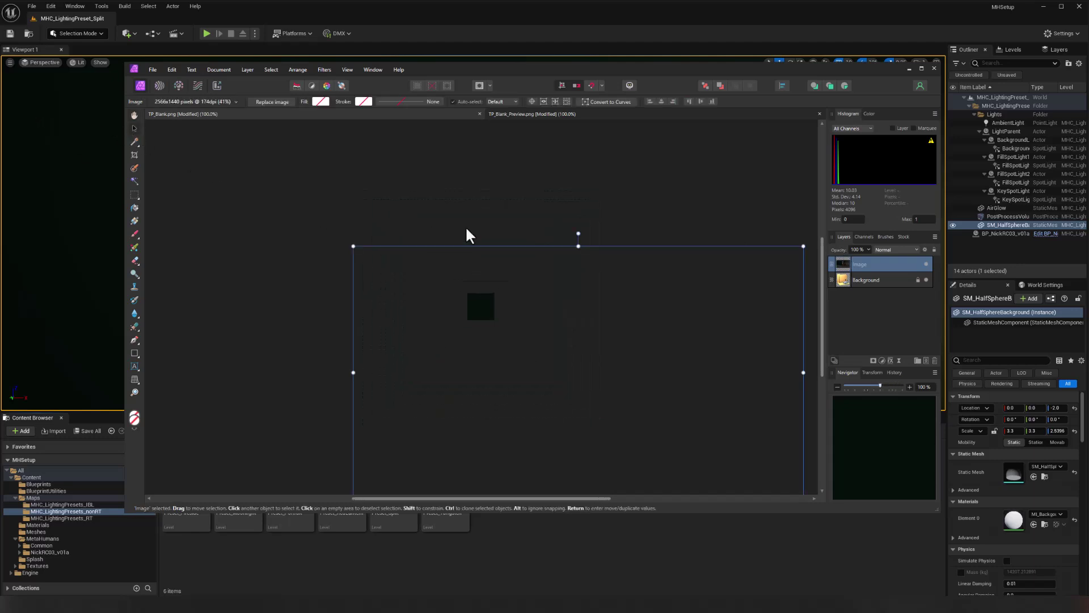
{"action": "left_click_drag", "start_coordinate": [353, 246], "coordinate": [410, 333]}
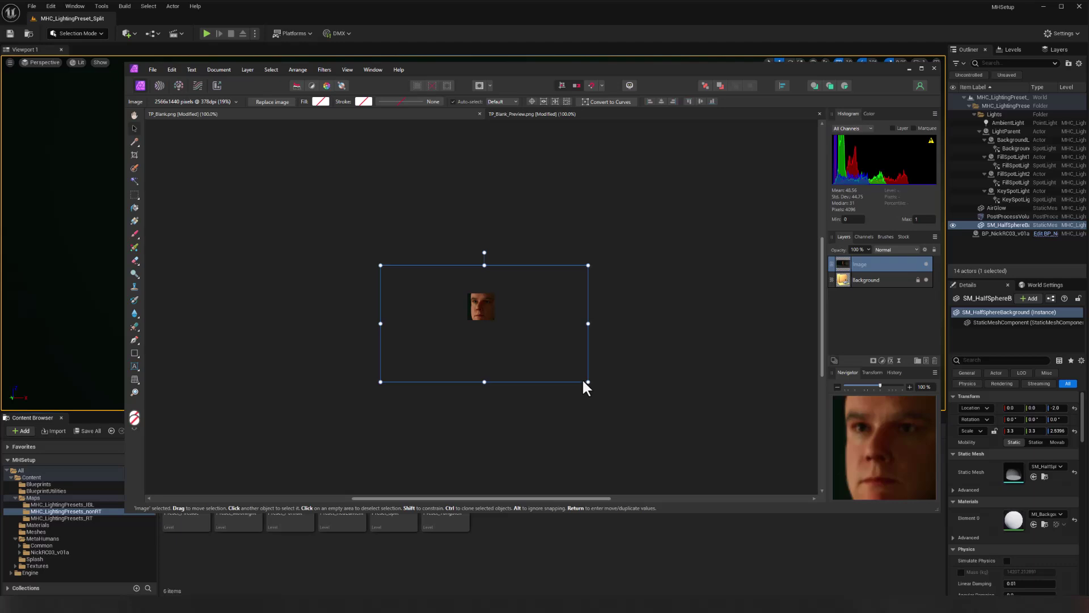
{"action": "key", "text": "ctrl+plus"}
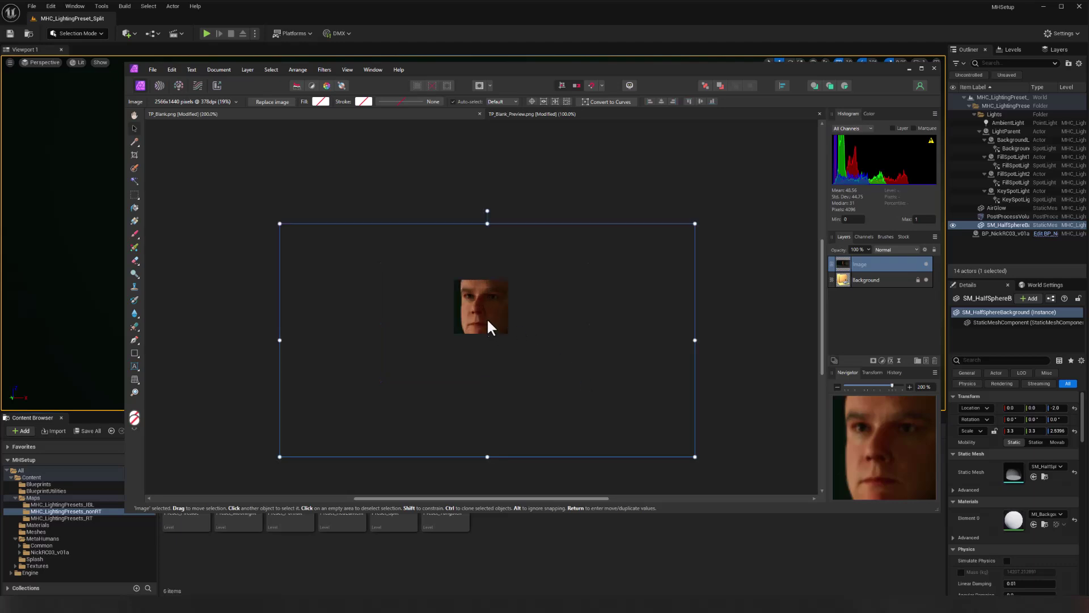
{"action": "left_click", "coordinate": [543, 115]}
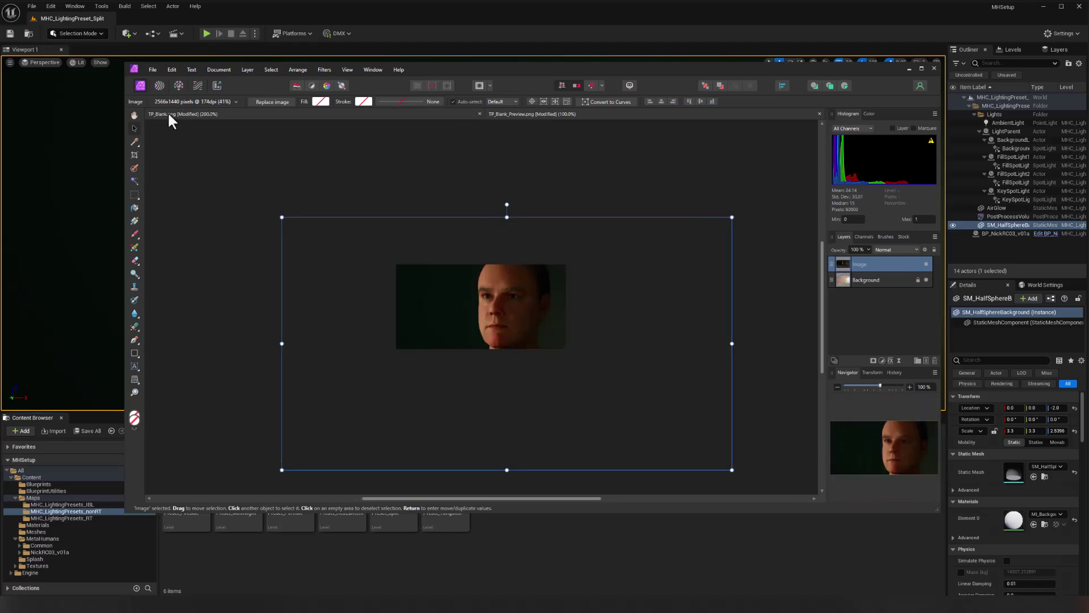
Export the preview image as a PNG, accepting the export settings
{"action": "left_click", "coordinate": [152, 68]}
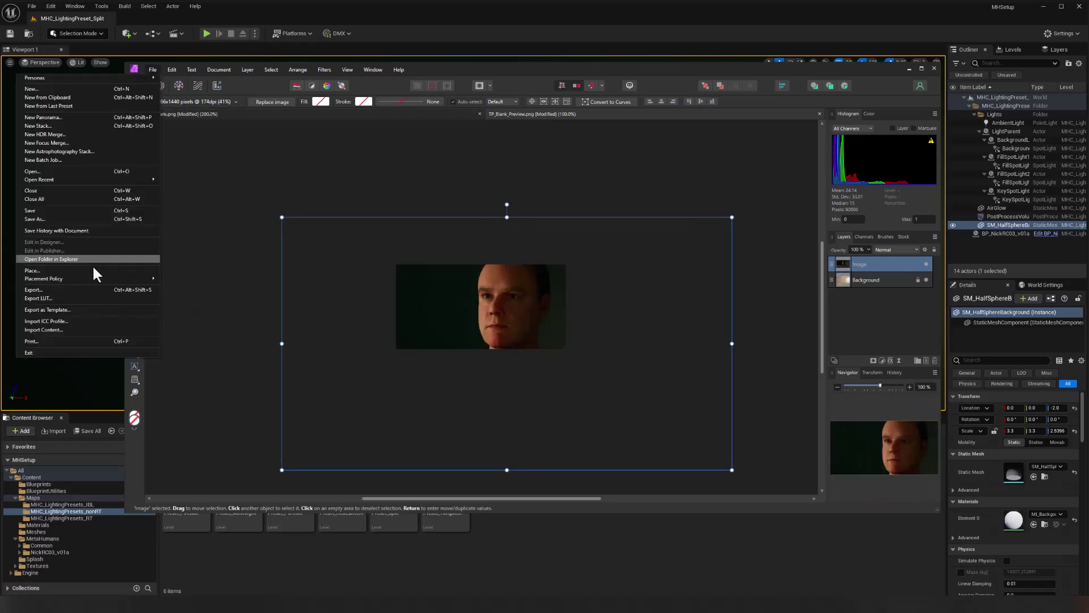
{"action": "left_click", "coordinate": [88, 289]}
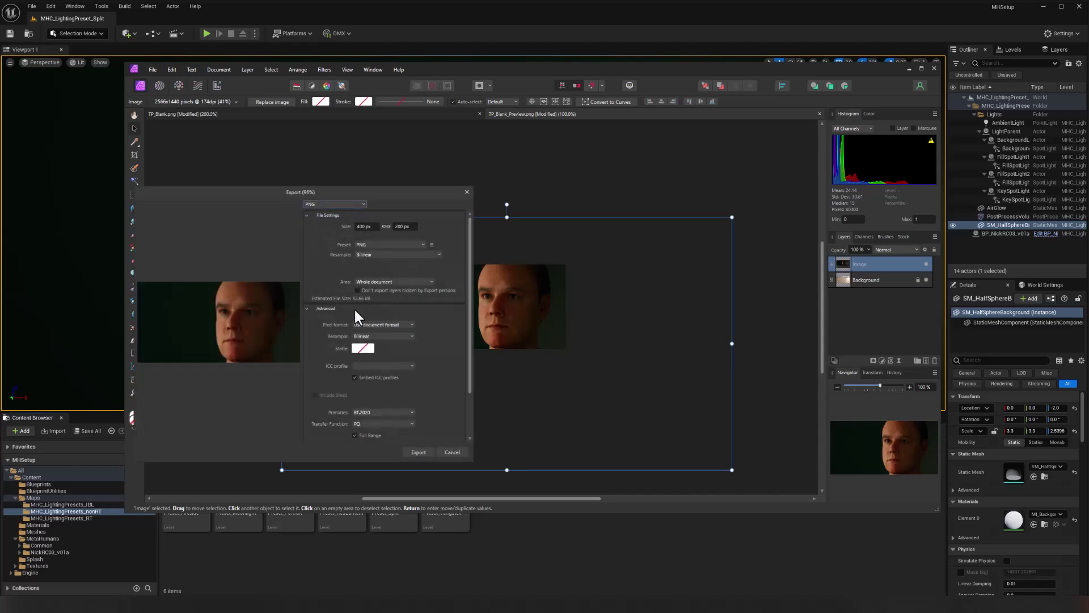
{"action": "left_click", "coordinate": [420, 453]}
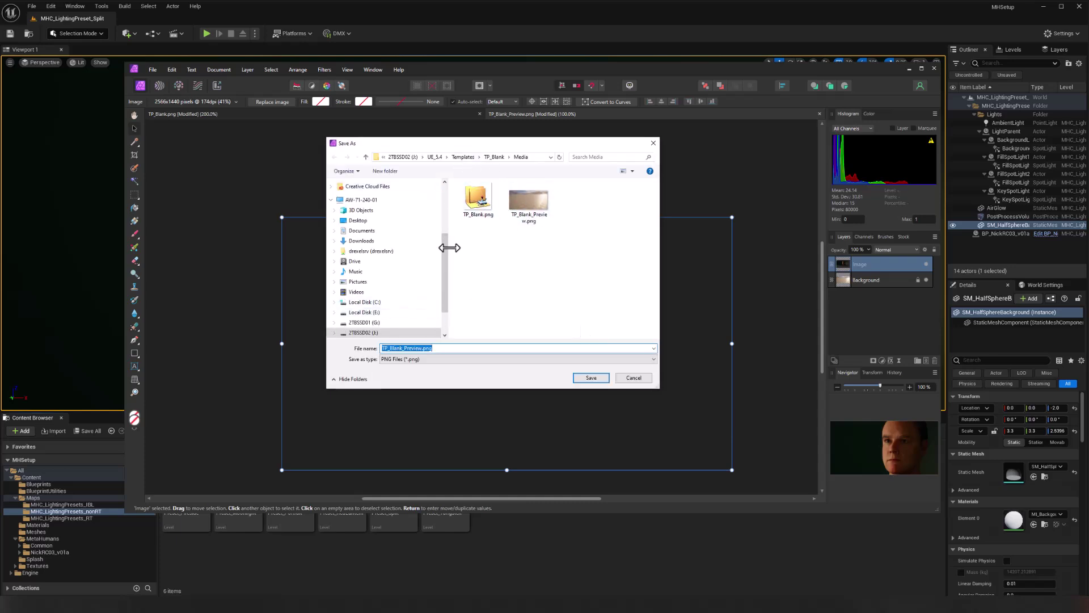
{"action": "scroll", "coordinate": [445, 244], "scroll_direction": "up", "scroll_amount": 3}
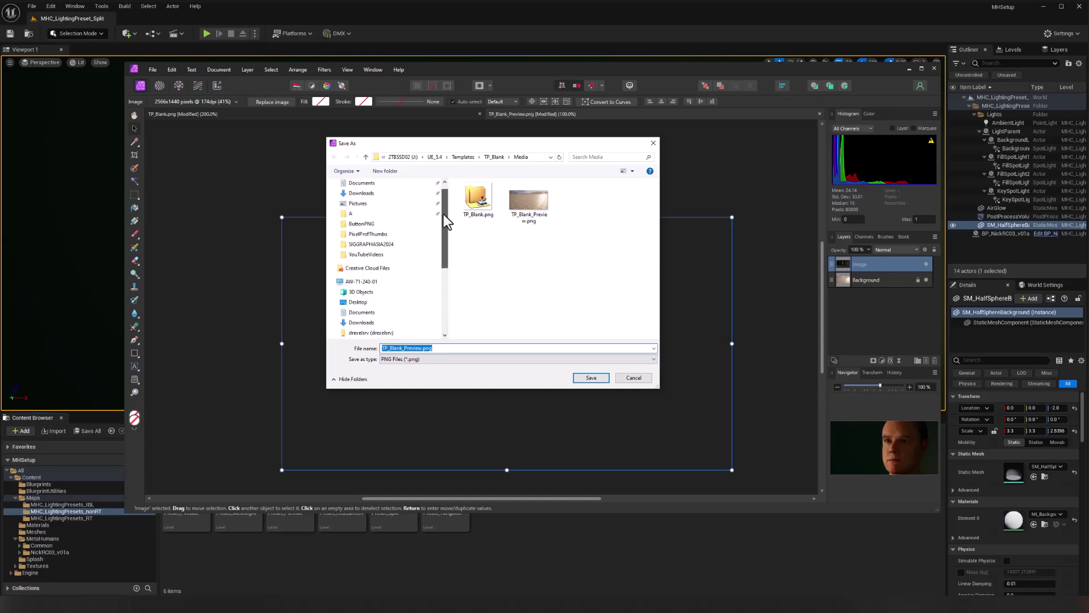
{"action": "scroll", "coordinate": [446, 233], "scroll_direction": "down", "scroll_amount": 3}
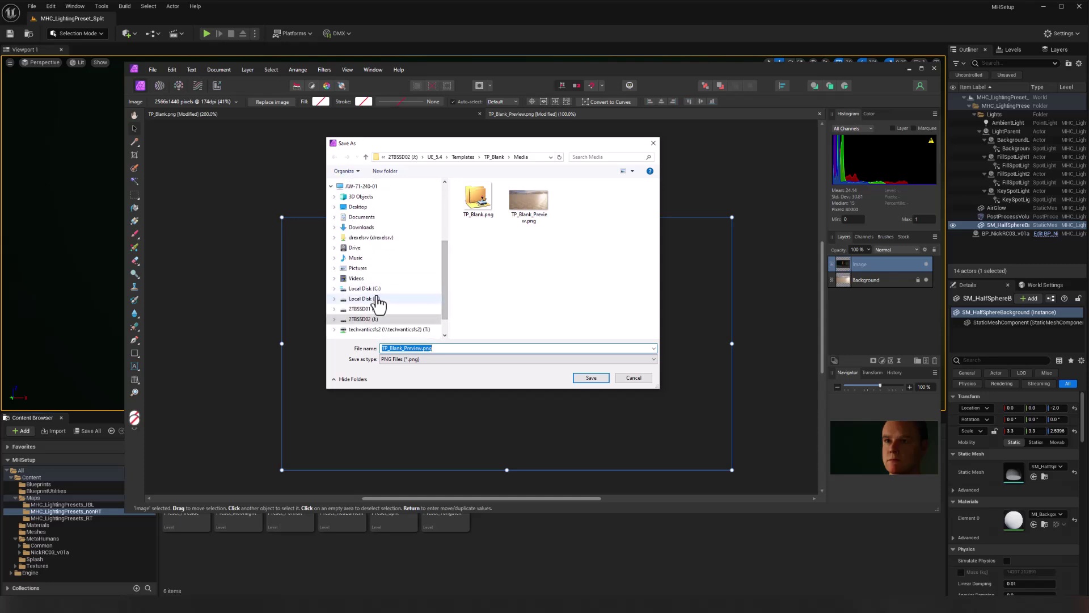
Create a Media folder inside G:\UnrealProjects\MHSetup and open it
{"action": "left_click", "coordinate": [369, 309]}
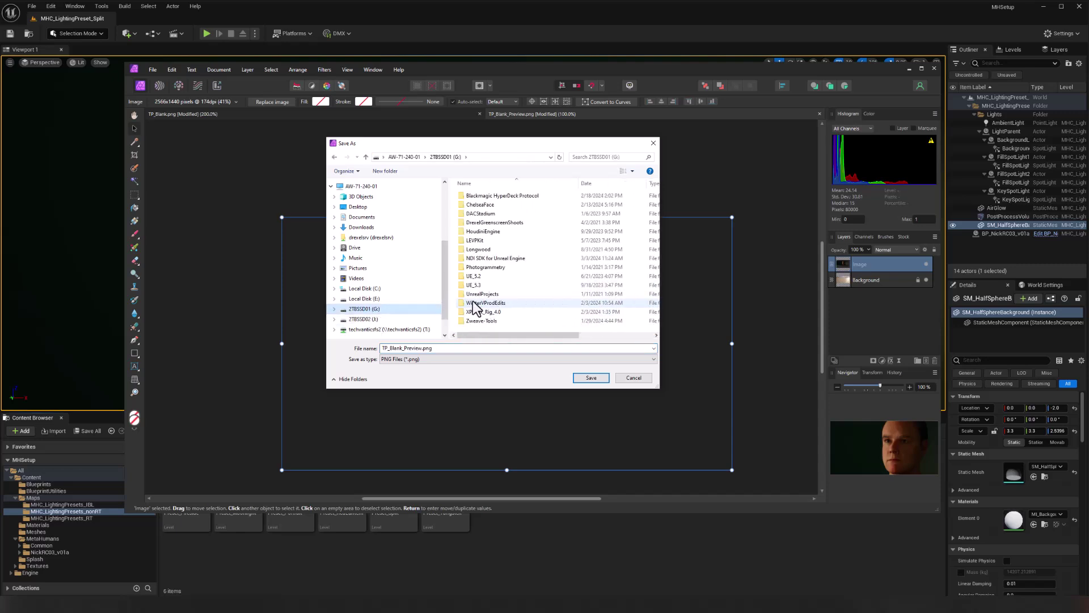
{"action": "double_click", "coordinate": [487, 302]}
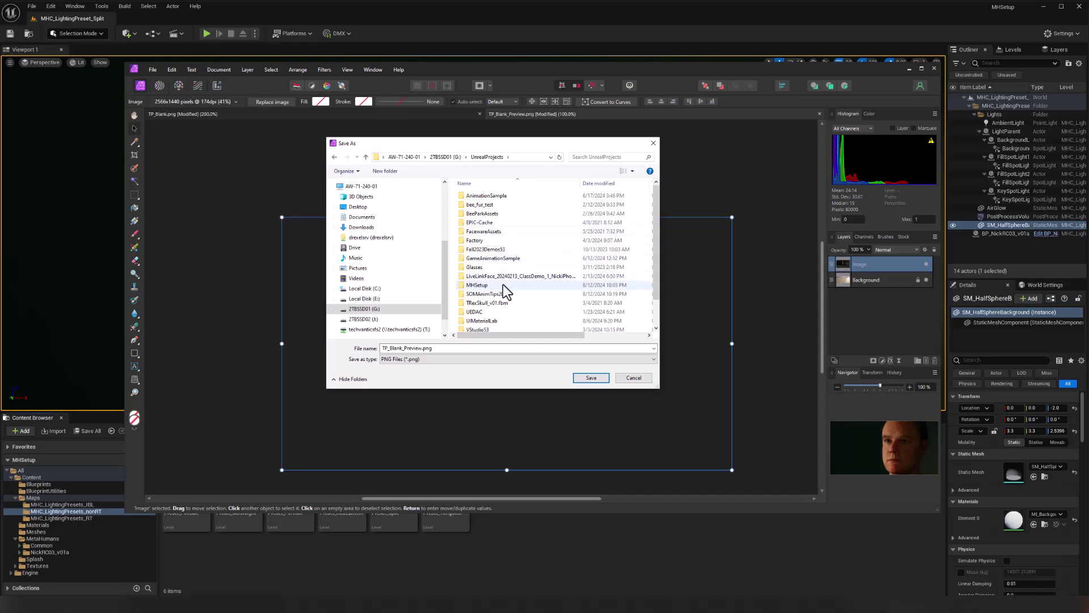
{"action": "left_click", "coordinate": [480, 286]}
{"action": "double_click", "coordinate": [480, 287]}
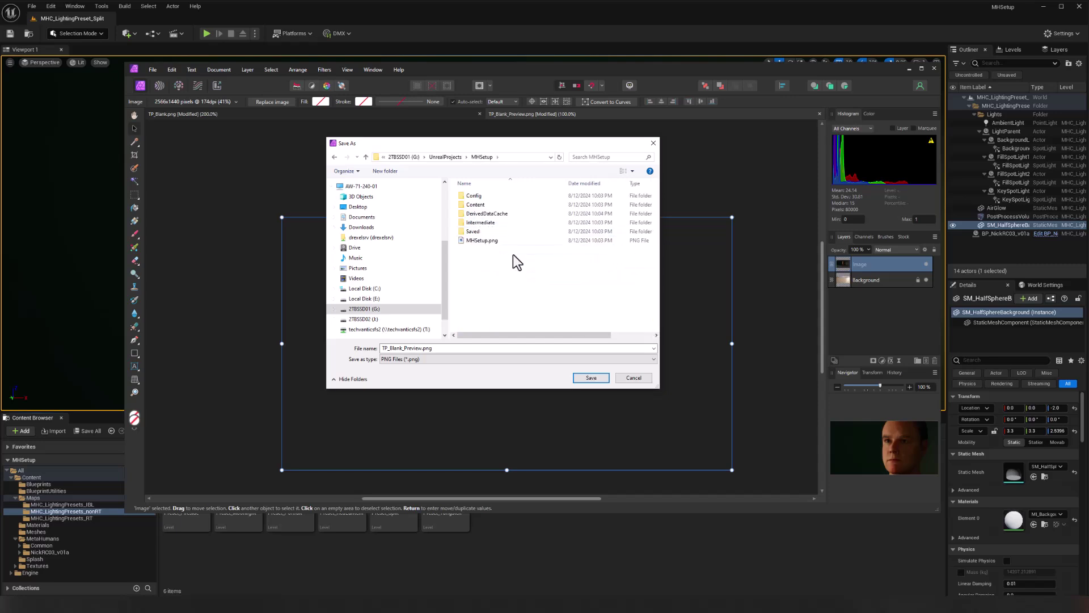
{"action": "left_click", "coordinate": [385, 171]}
{"action": "type", "text": "Media"}
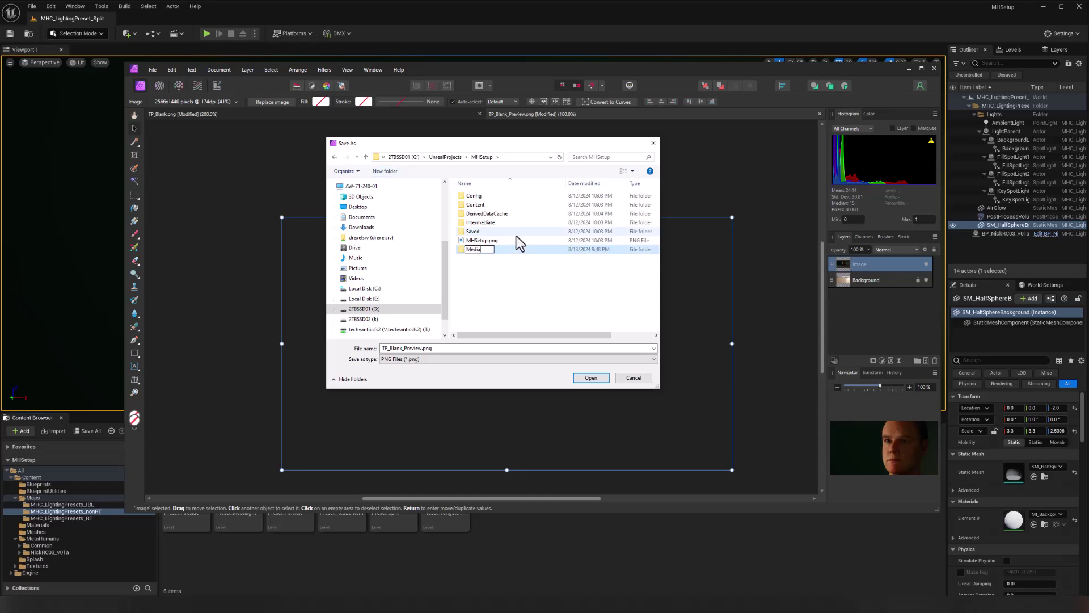
{"action": "double_click", "coordinate": [461, 251]}
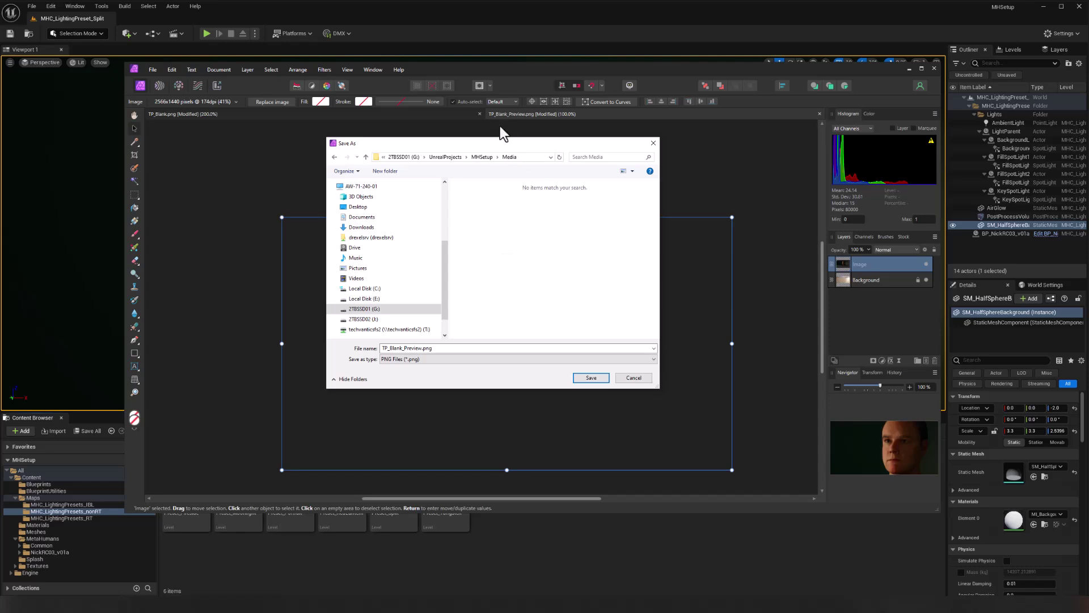
Name the exported file MHSetup_Preview.png, starting from the MHSetup.png name
{"action": "double_click", "coordinate": [418, 348]}
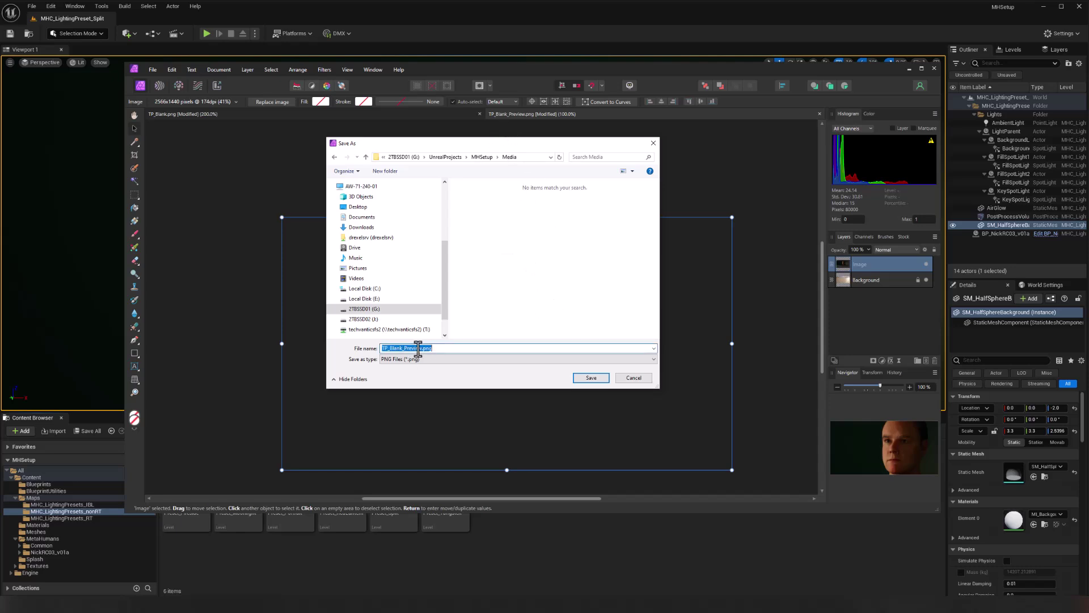
{"action": "left_click", "coordinate": [482, 157]}
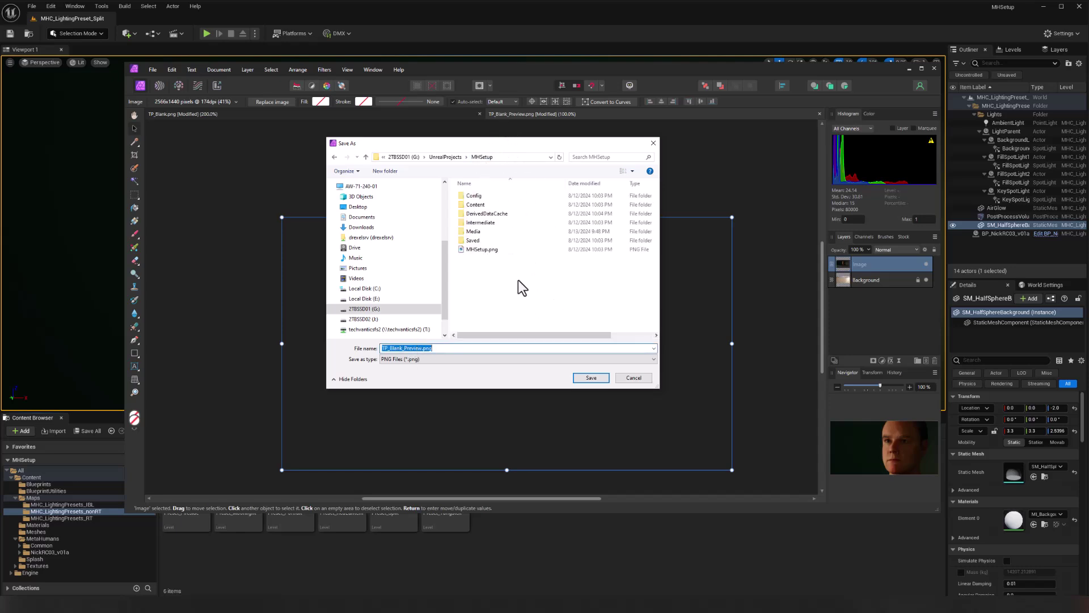
{"action": "left_click", "coordinate": [481, 250]}
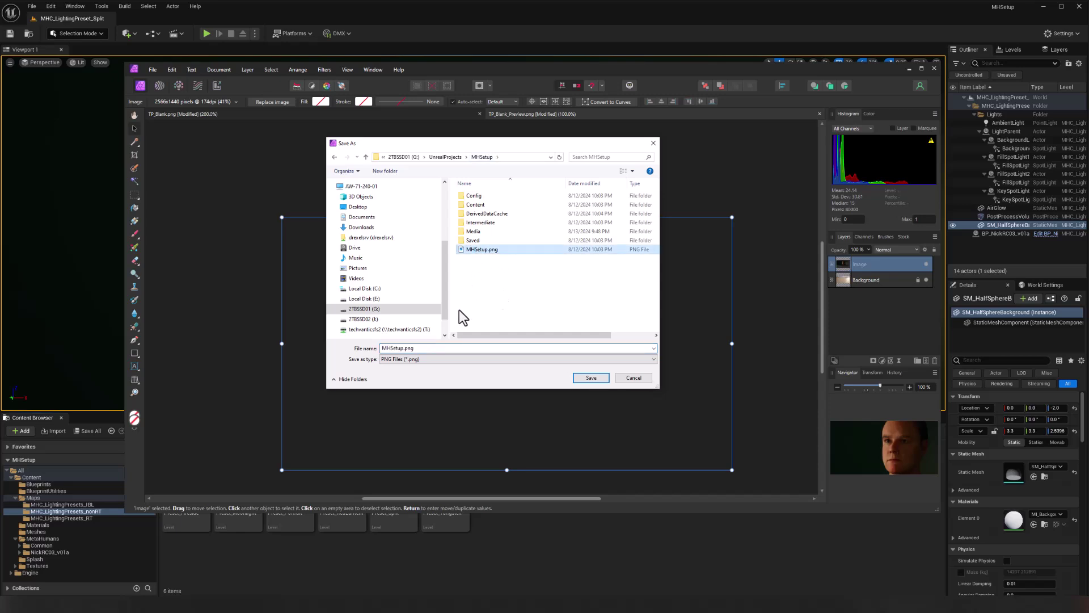
{"action": "double_click", "coordinate": [474, 232]}
{"action": "left_click", "coordinate": [401, 348]}
{"action": "double_click", "coordinate": [401, 349]}
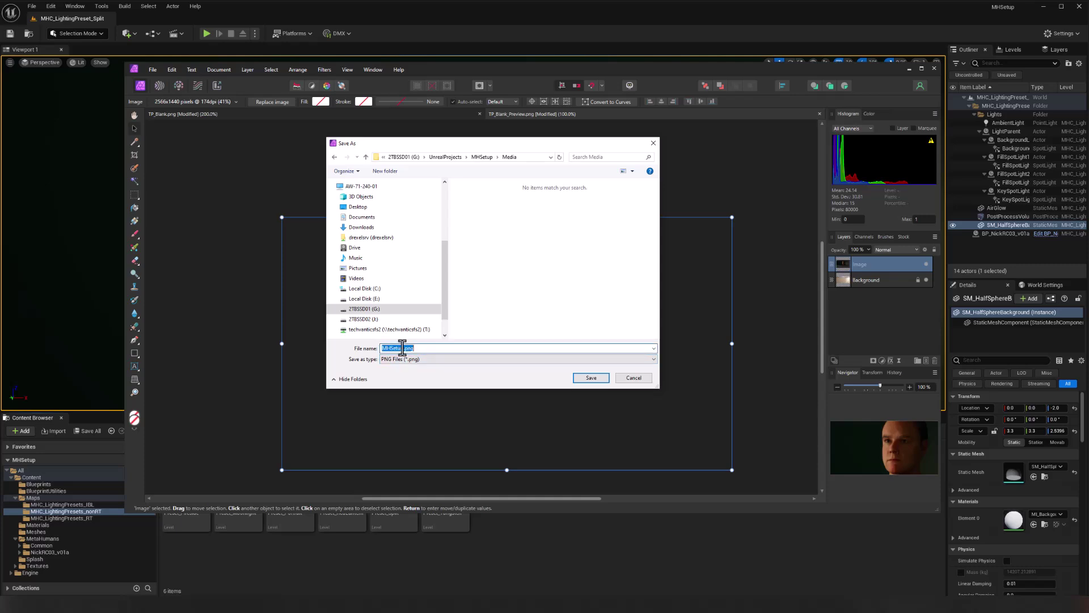
{"action": "left_click", "coordinate": [402, 349]}
Save the preview, then export TP_Blank.png as a 64-pixel PNG
{"action": "left_click", "coordinate": [591, 378]}
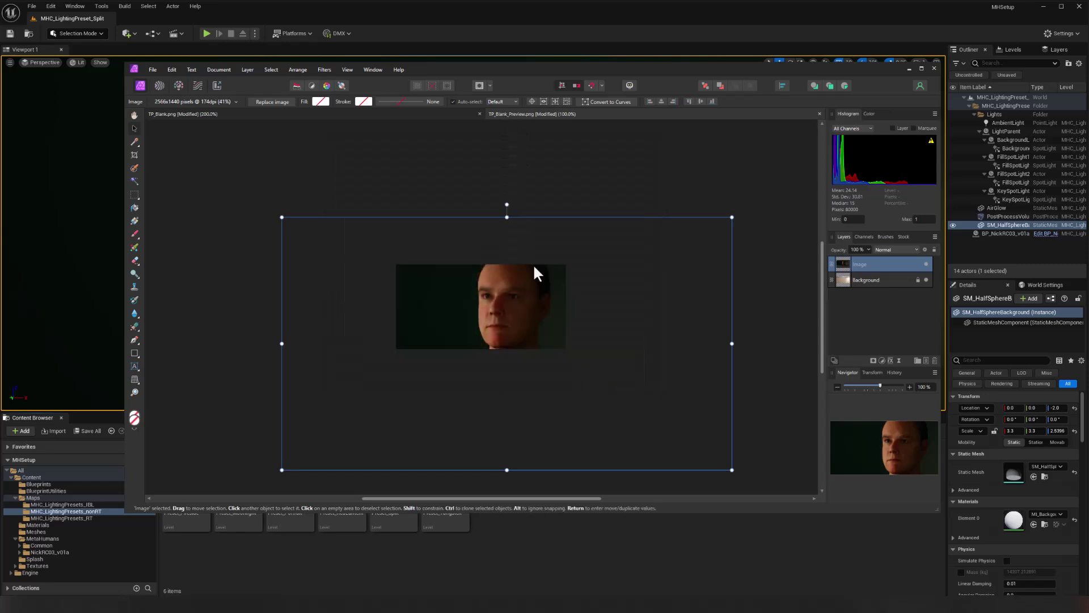
{"action": "left_click", "coordinate": [321, 115]}
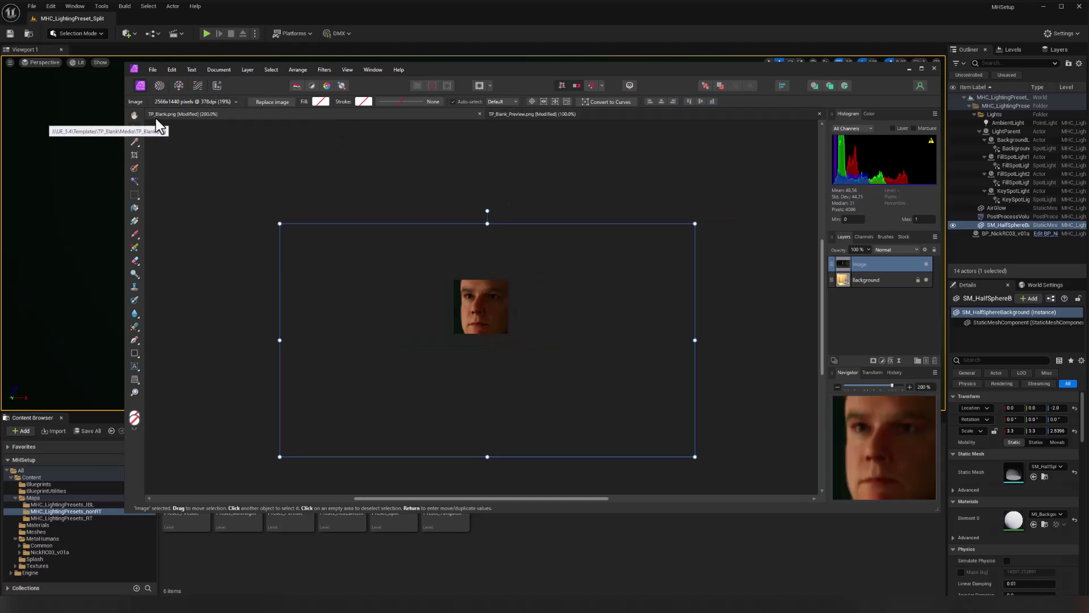
{"action": "left_click", "coordinate": [152, 69]}
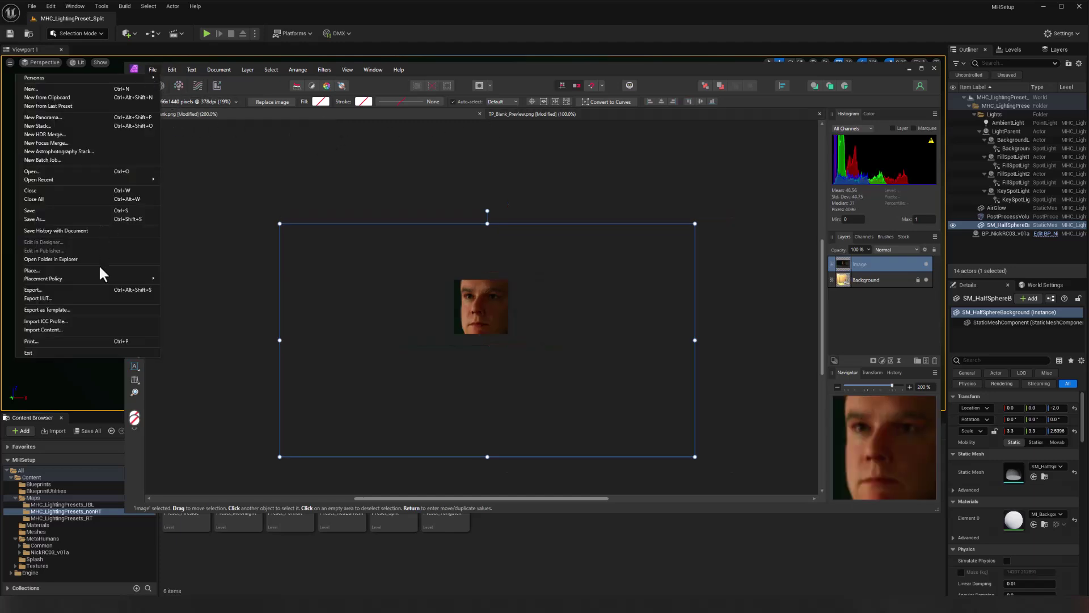
{"action": "left_click", "coordinate": [94, 290]}
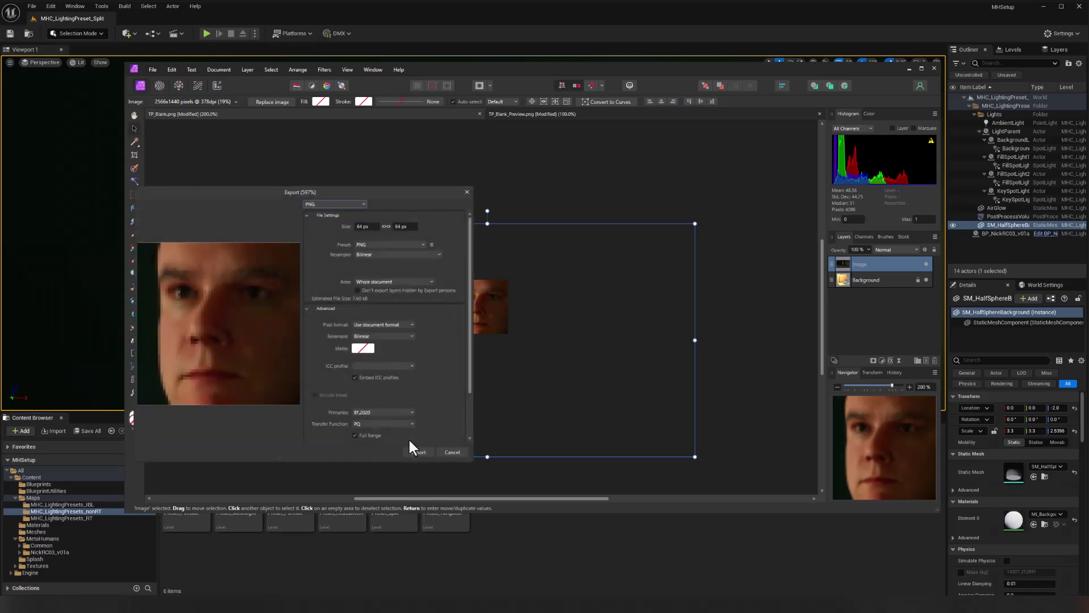
{"action": "left_click", "coordinate": [414, 449]}
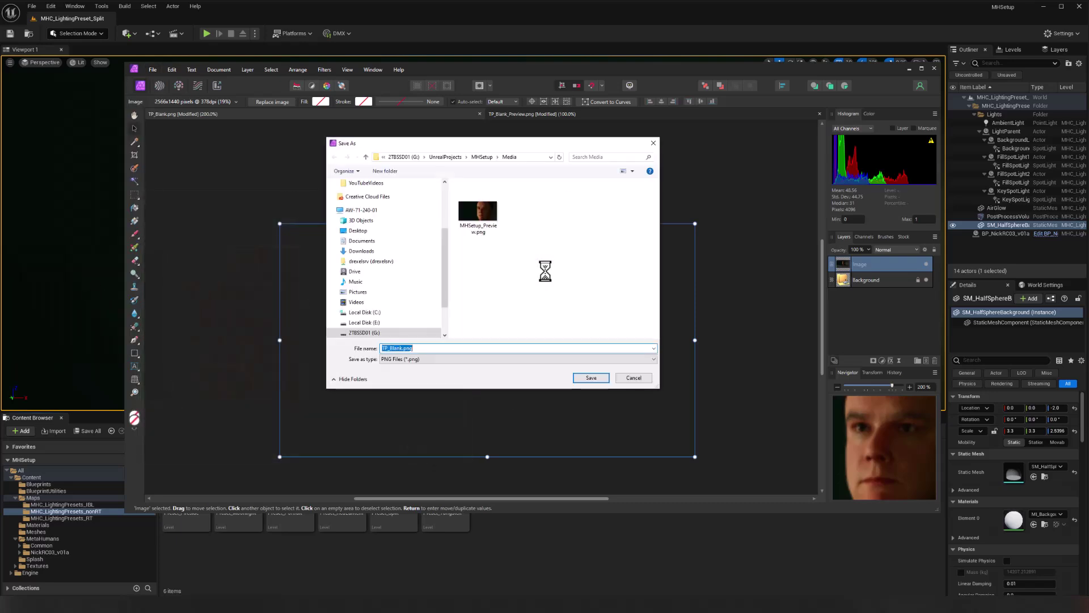
Name the thumbnail MHSetup.png and save it in the Media folder
{"action": "left_click", "coordinate": [477, 219]}
{"action": "left_click", "coordinate": [420, 349]}
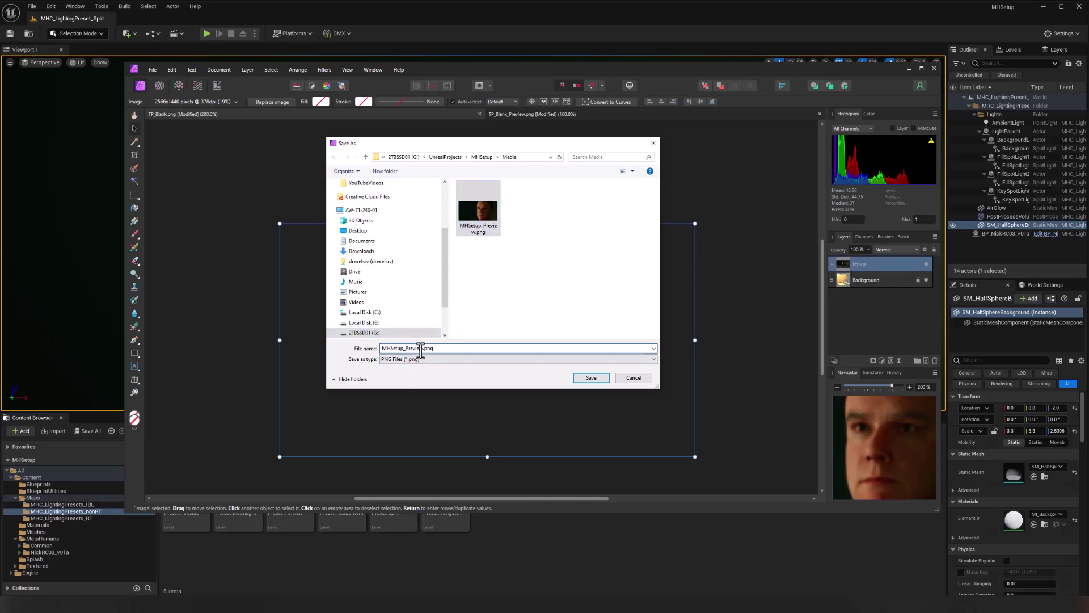
{"action": "key", "text": "BackSpace"}
{"action": "key", "text": "BackSpace"}
{"action": "key", "text": "BackSpace"}
{"action": "key", "text": "BackSpace"}
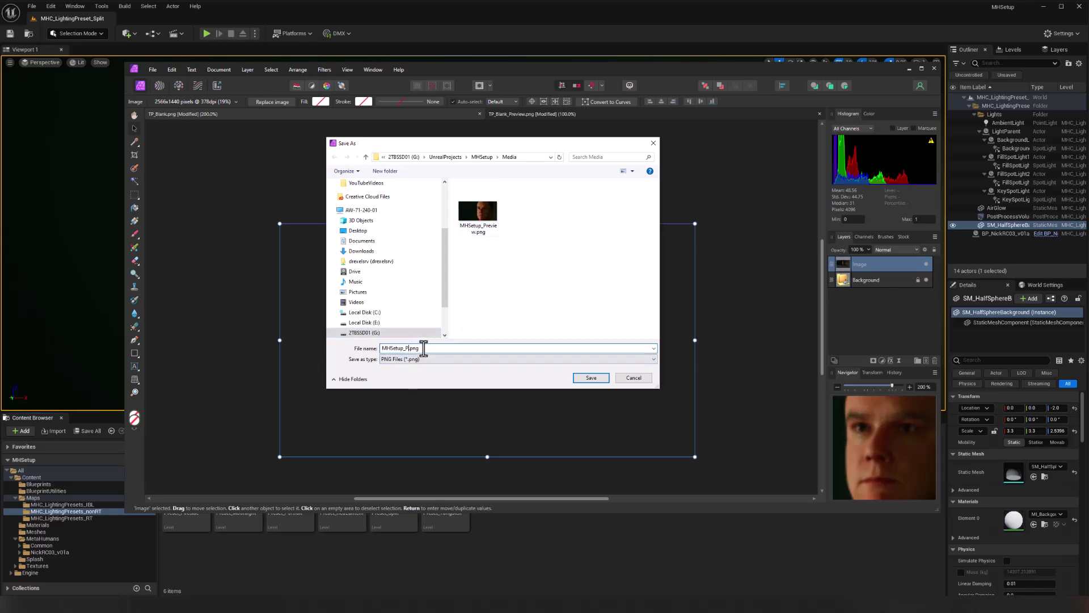
{"action": "key", "text": "BackSpace"}
{"action": "key", "text": "BackSpace"}
{"action": "left_click", "coordinate": [589, 377]}
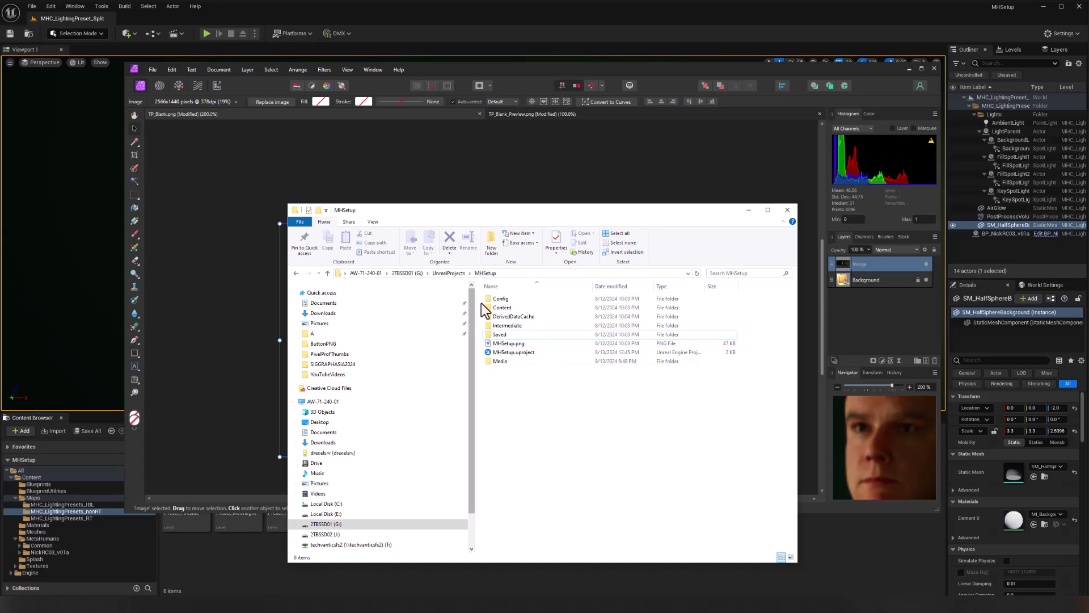
Go up from the MHSetup folder to G:\UnrealProjects in File Explorer
{"action": "left_click", "coordinate": [447, 273]}
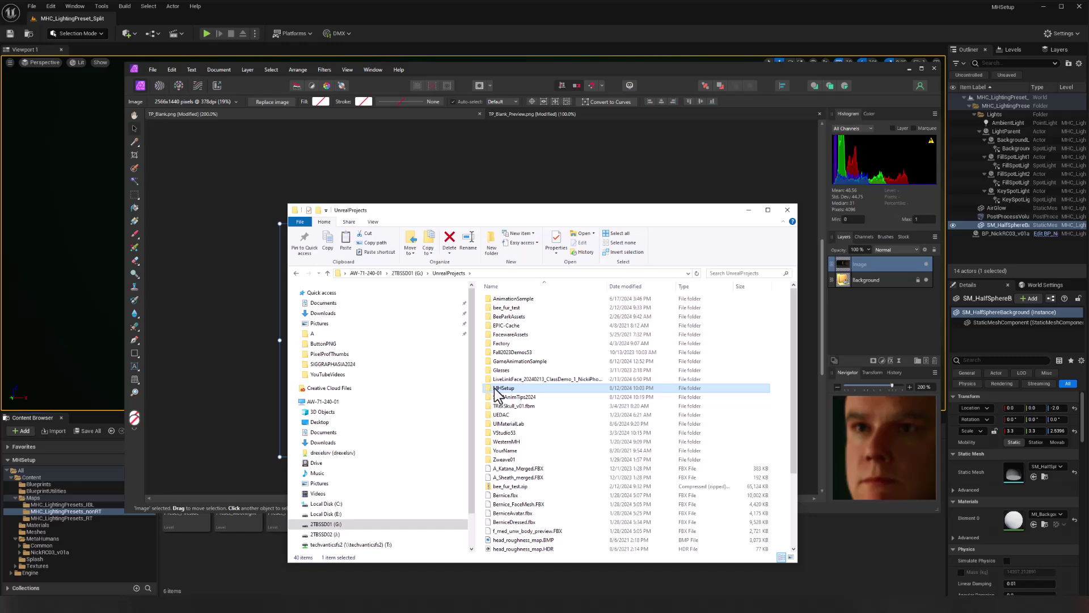
Paste the copied MHSetup project folder into the UE_5.4 Templates Explorer window
{"action": "key", "text": "alt+Tab"}
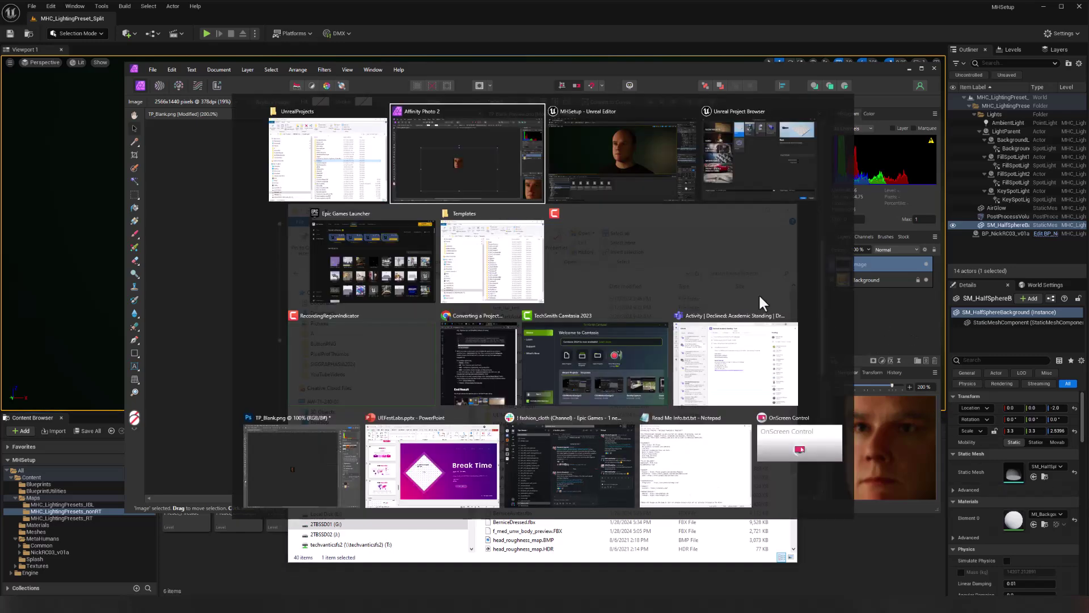
{"action": "left_click", "coordinate": [533, 261]}
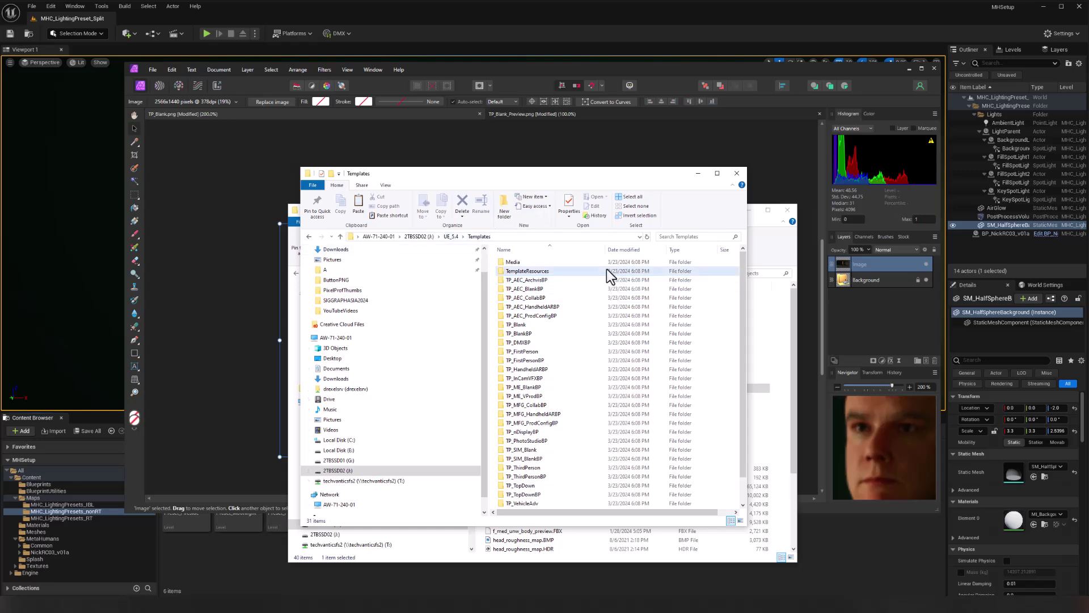
{"action": "scroll", "coordinate": [740, 351], "scroll_direction": "down", "scroll_amount": 1}
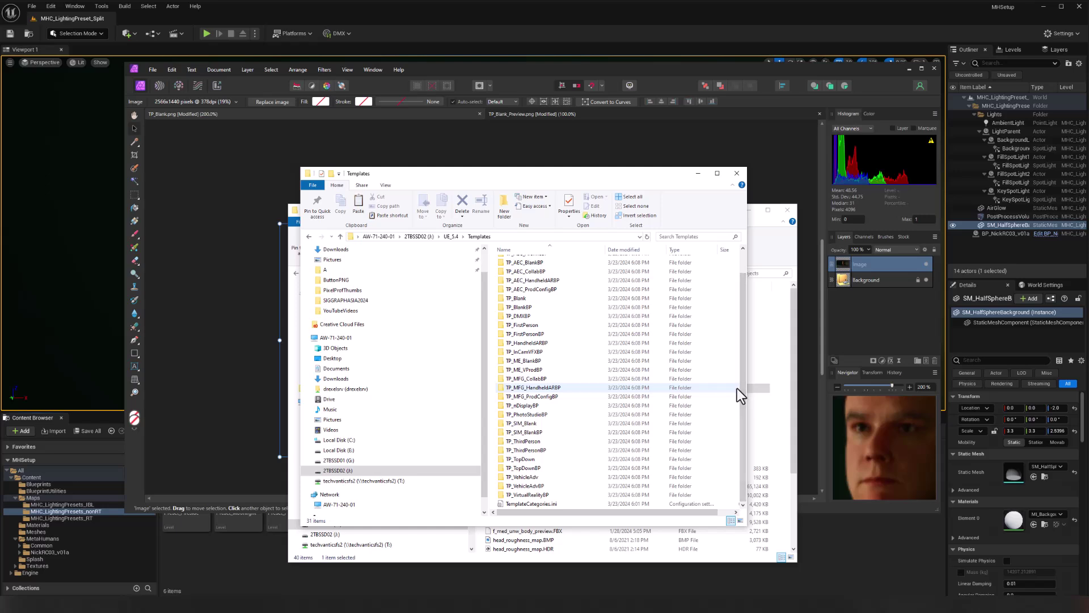
{"action": "key", "text": "ctrl+v"}
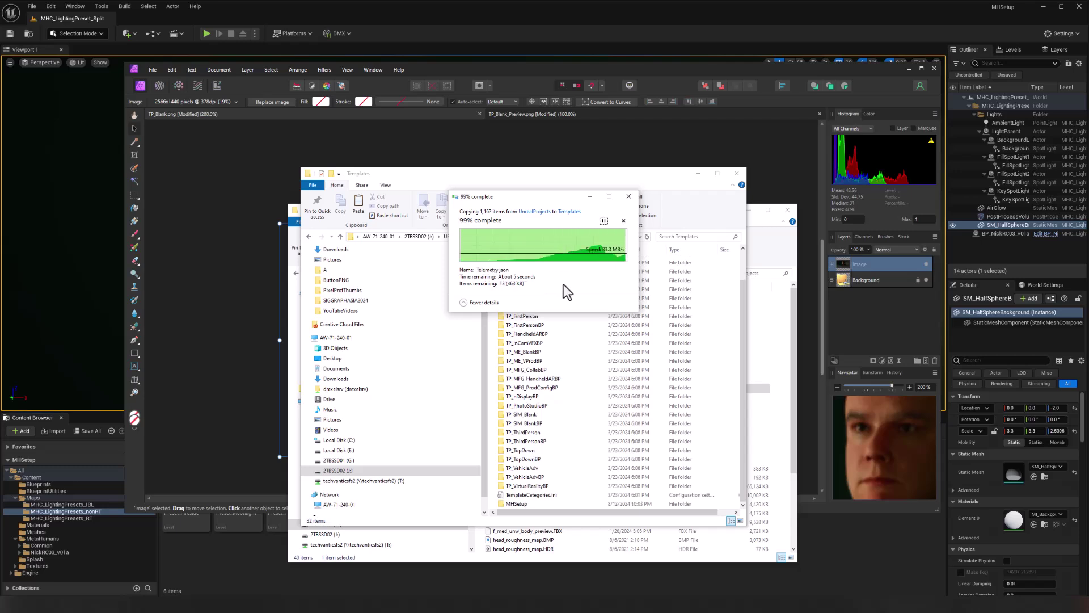
Open DefaultGame.ini from the MHSetup template's Config folder in Notepad
{"action": "double_click", "coordinate": [514, 504]}
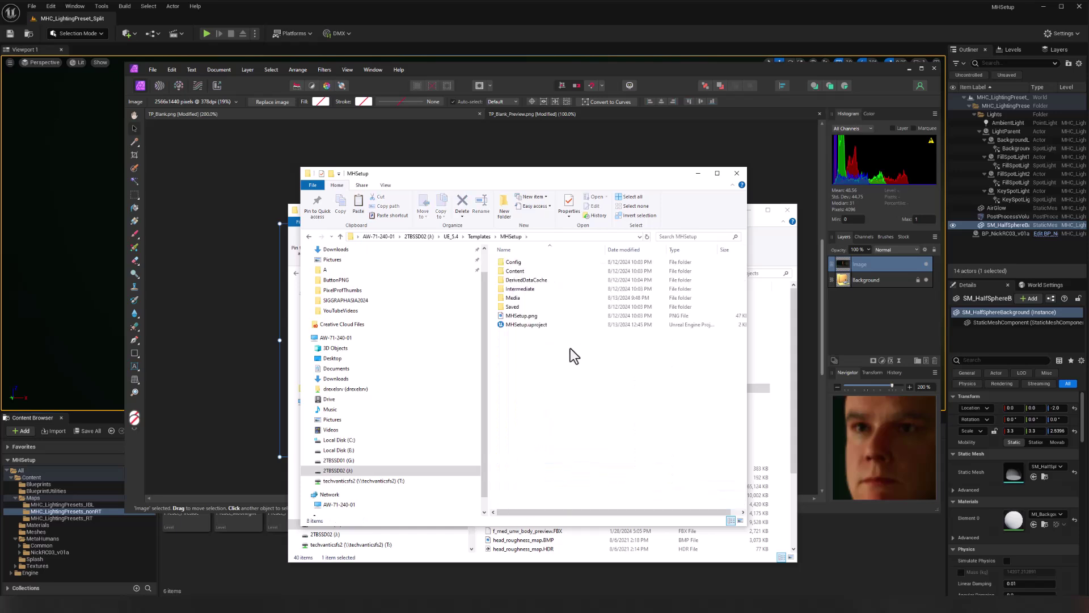
{"action": "double_click", "coordinate": [514, 262]}
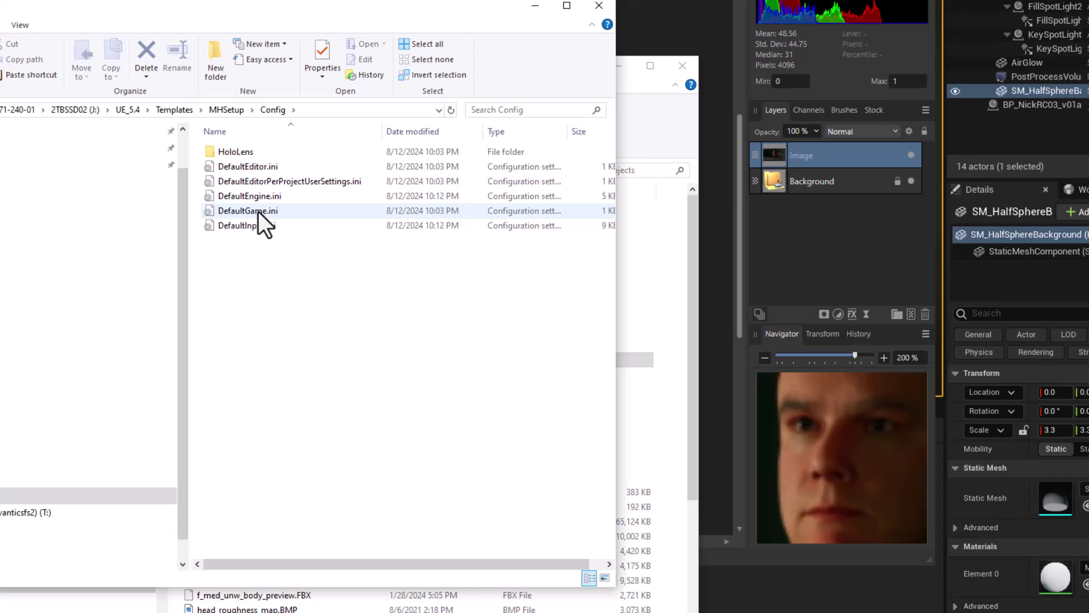
{"action": "right_click", "coordinate": [257, 211]}
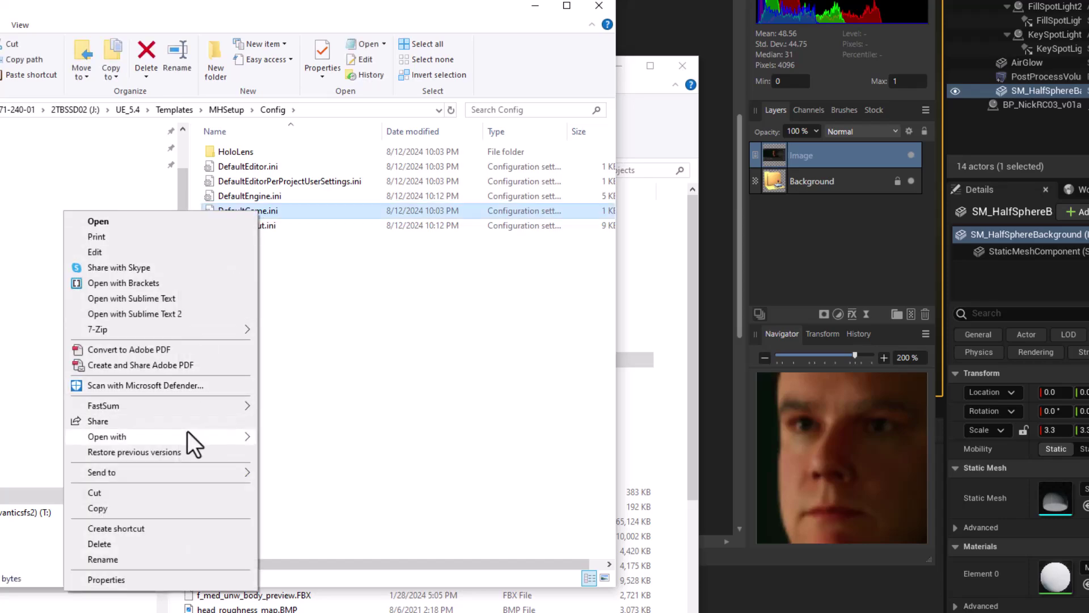
{"action": "mouse_move", "coordinate": [188, 435]}
{"action": "left_click", "coordinate": [282, 452]}
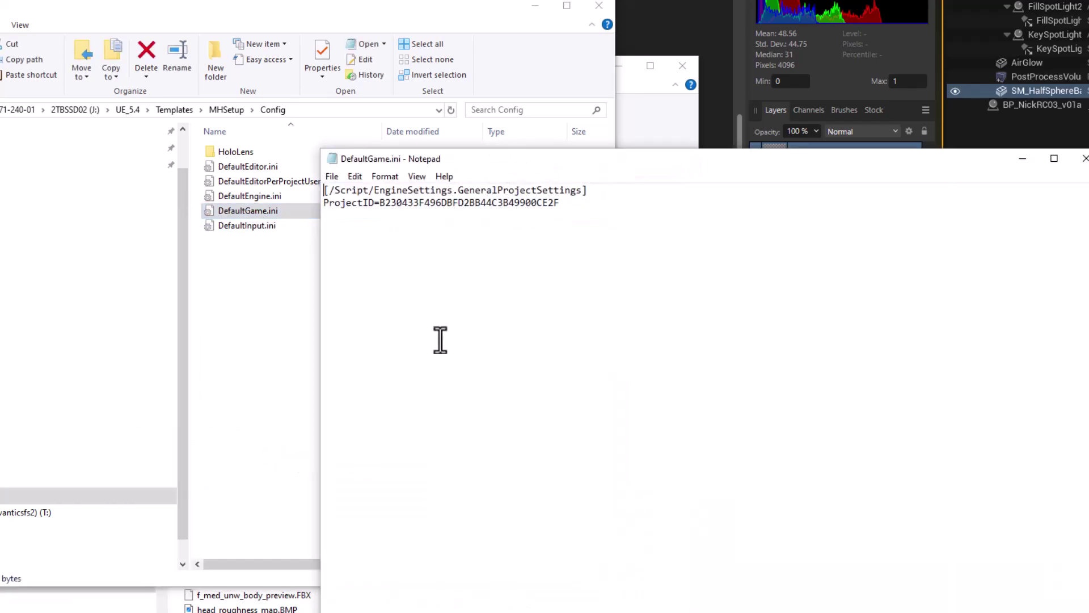
Add the line ProjectName=MHSetup below the project ID and save the file on closing
{"action": "left_click", "coordinate": [566, 217]}
{"action": "type", "text": "ProjectNam"}
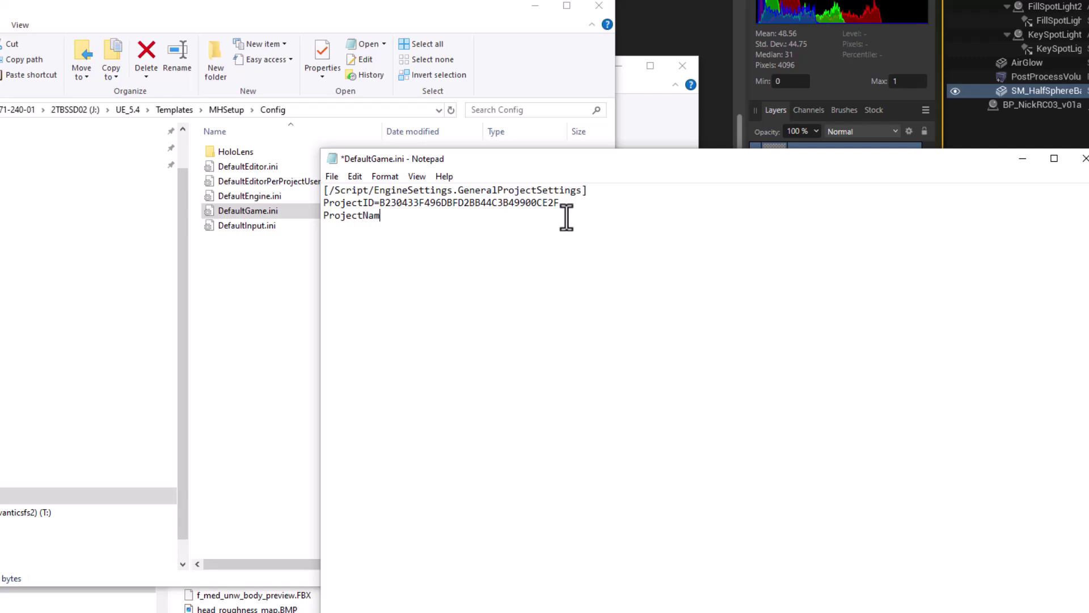
{"action": "type", "text": "e=MHSetup"}
{"action": "left_click", "coordinate": [1084, 158]}
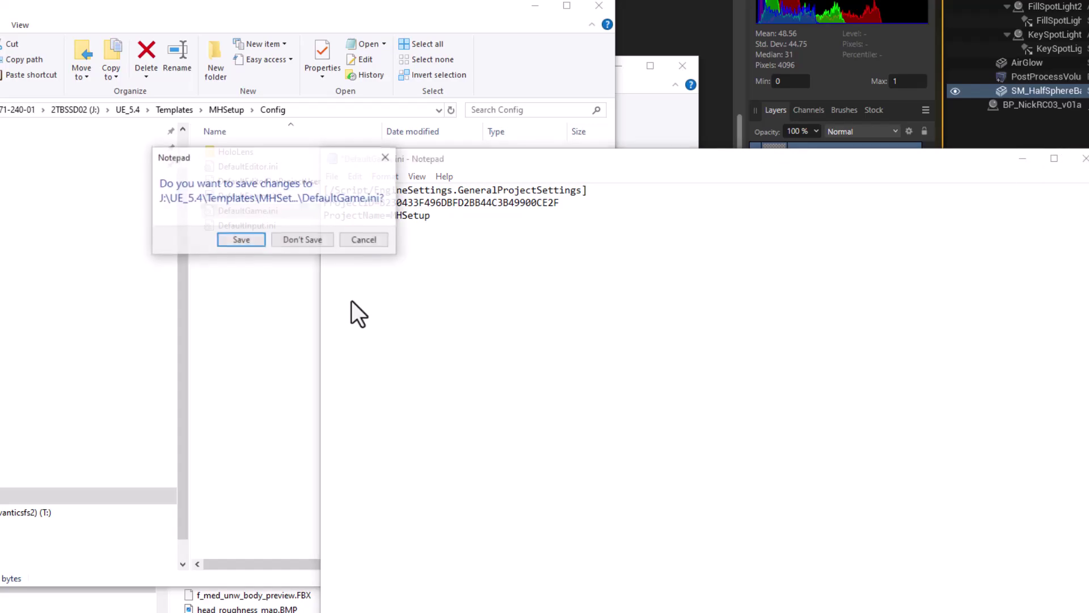
{"action": "left_click", "coordinate": [242, 238]}
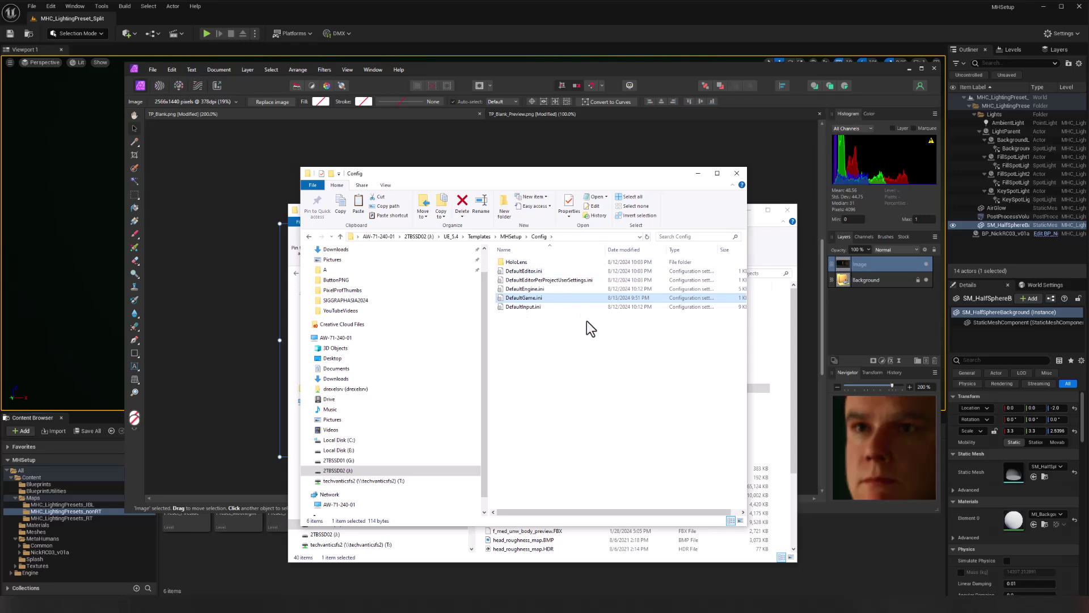
Open TP_FirstPerson\Config\TemplateDefs.ini in Notepad and move the window up and left
{"action": "left_click", "coordinate": [479, 236]}
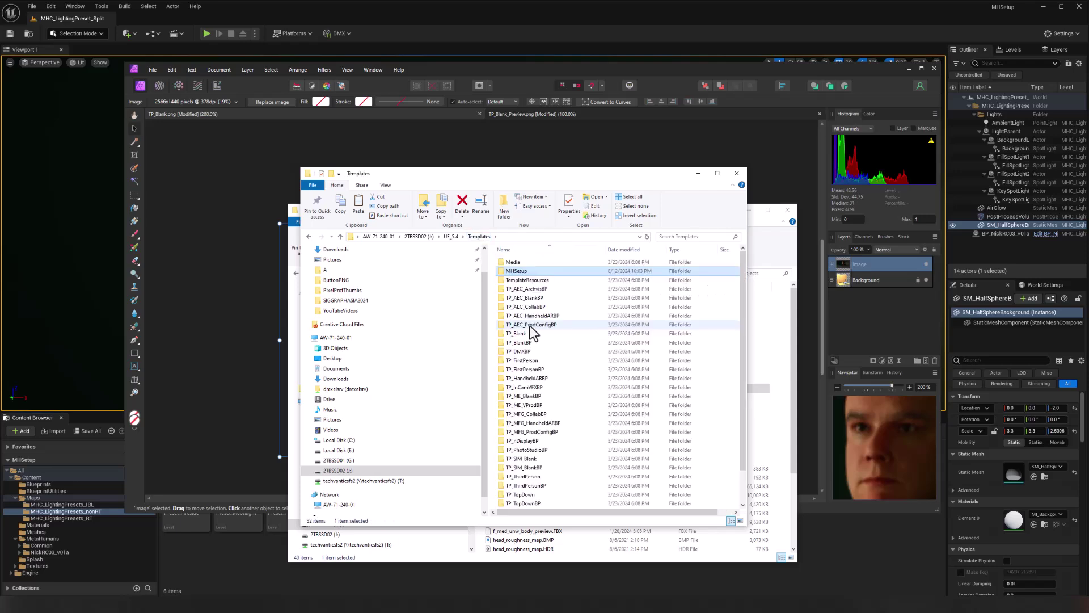
{"action": "double_click", "coordinate": [527, 361]}
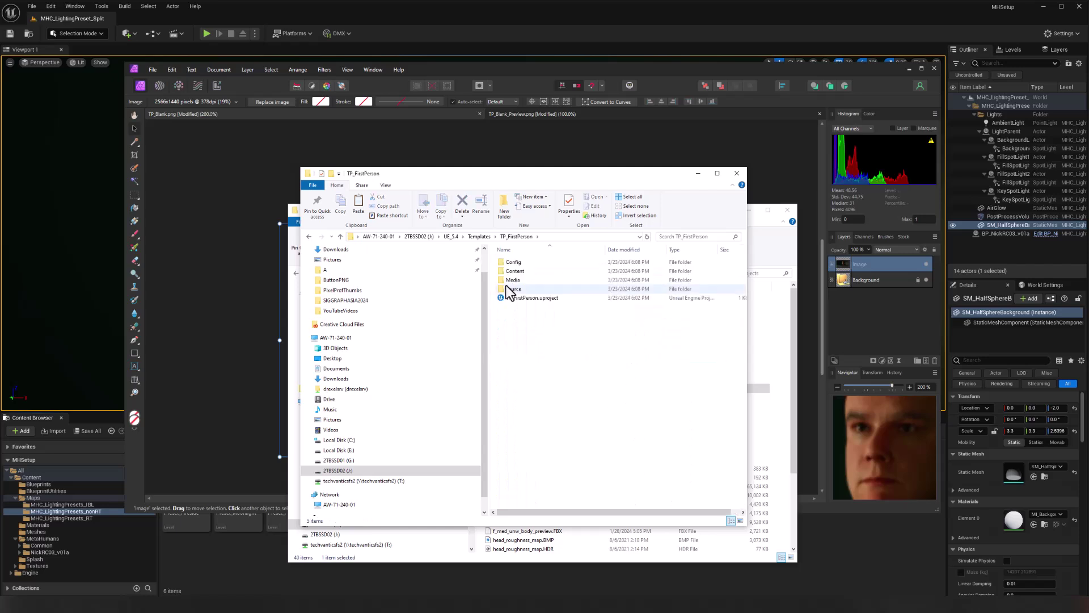
{"action": "double_click", "coordinate": [511, 262]}
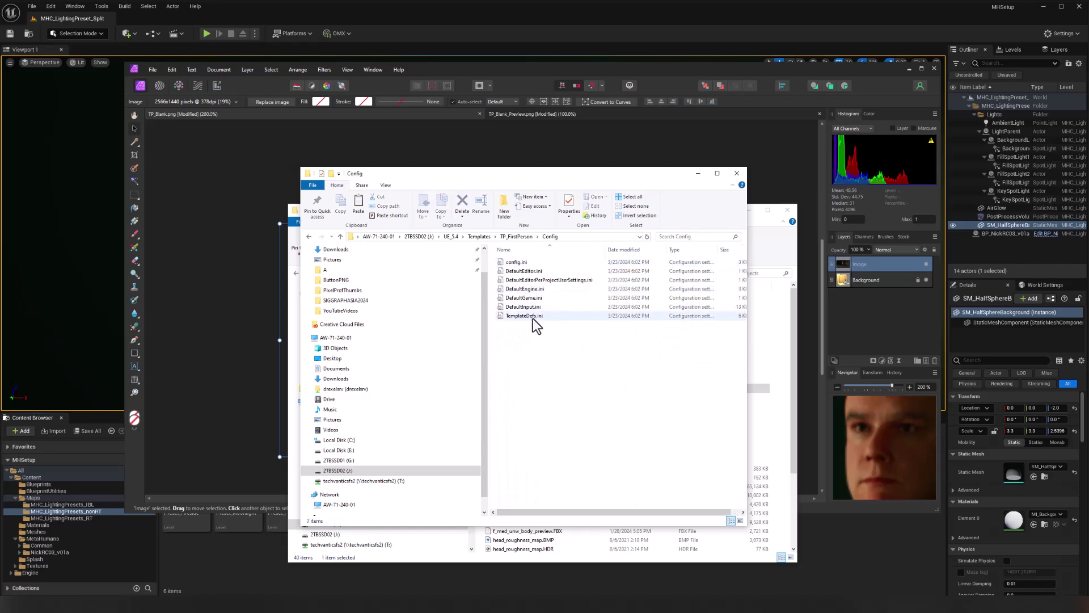
{"action": "left_click", "coordinate": [512, 317]}
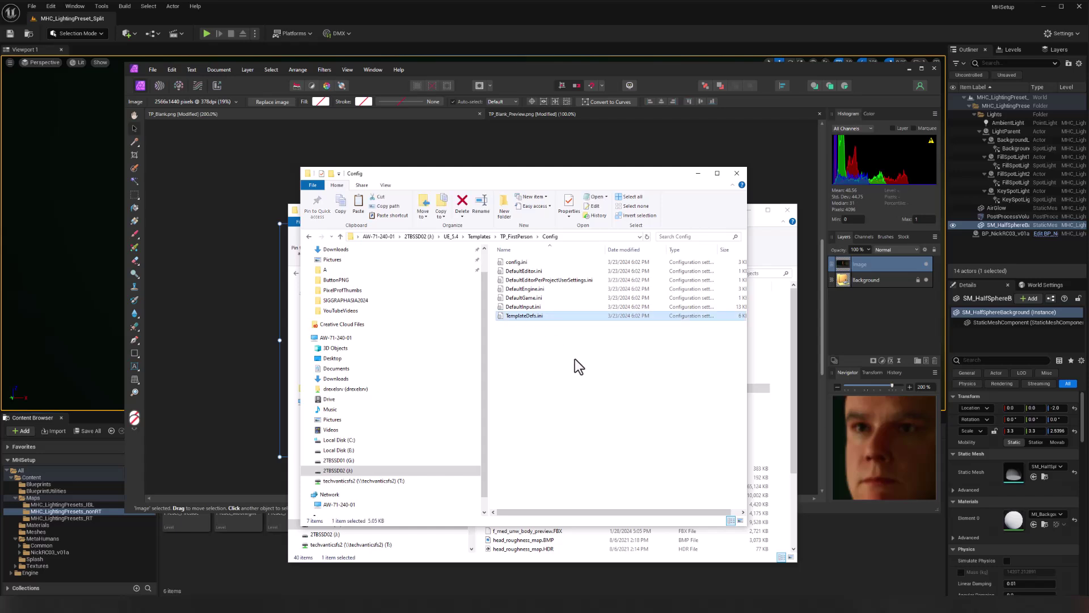
{"action": "right_click", "coordinate": [506, 318]}
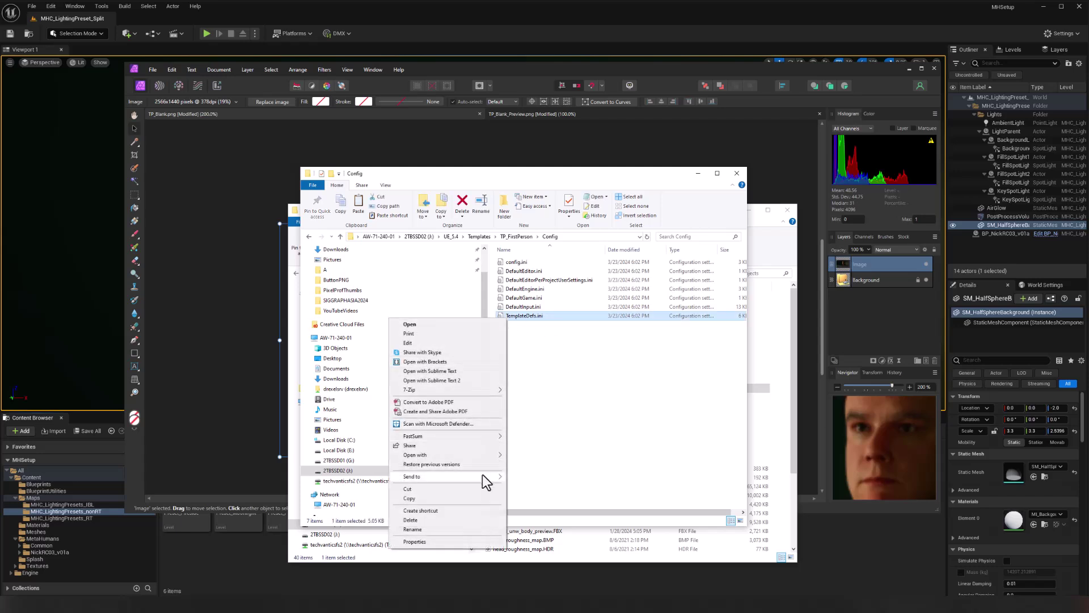
{"action": "mouse_move", "coordinate": [474, 456]}
{"action": "left_click", "coordinate": [521, 465]}
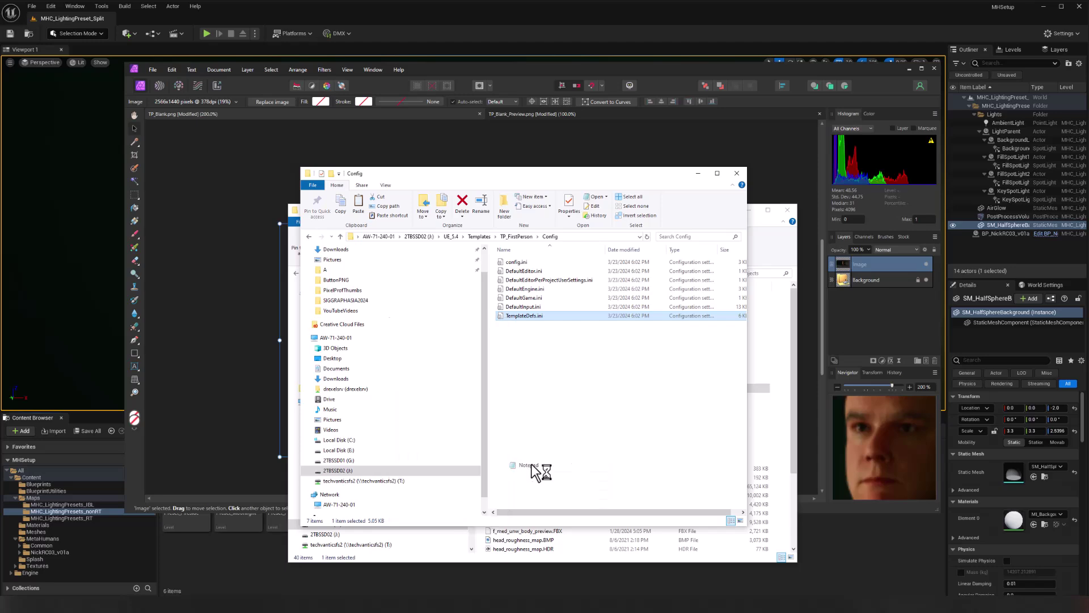
{"action": "left_click_drag", "start_coordinate": [642, 267], "coordinate": [527, 200]}
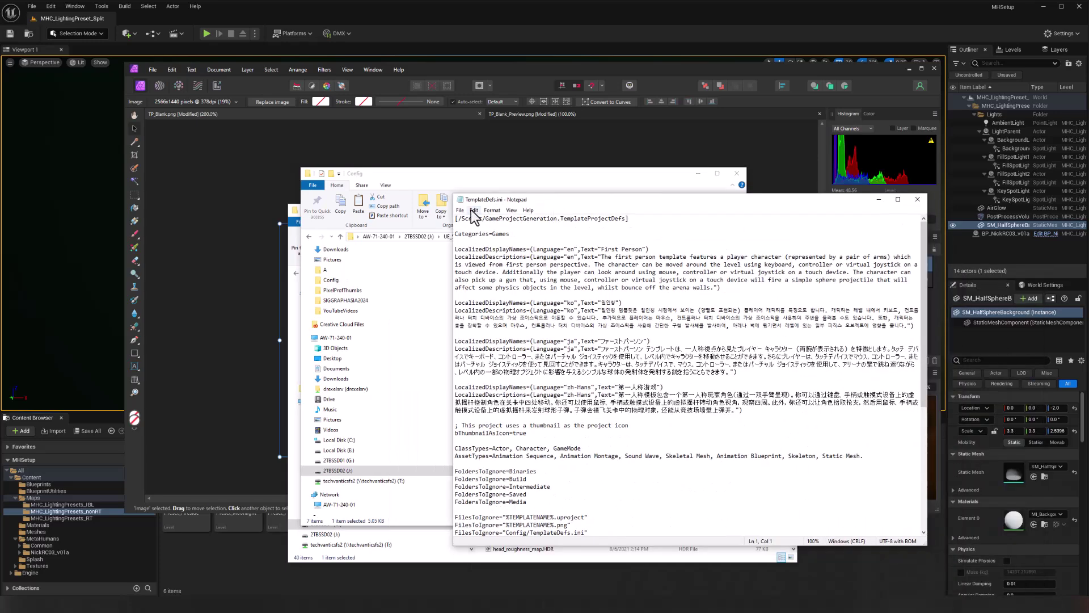
Save a copy of TemplateDefs.ini into Templates\MHSetup\Config with Save As
{"action": "left_click", "coordinate": [460, 210]}
{"action": "left_click", "coordinate": [464, 261]}
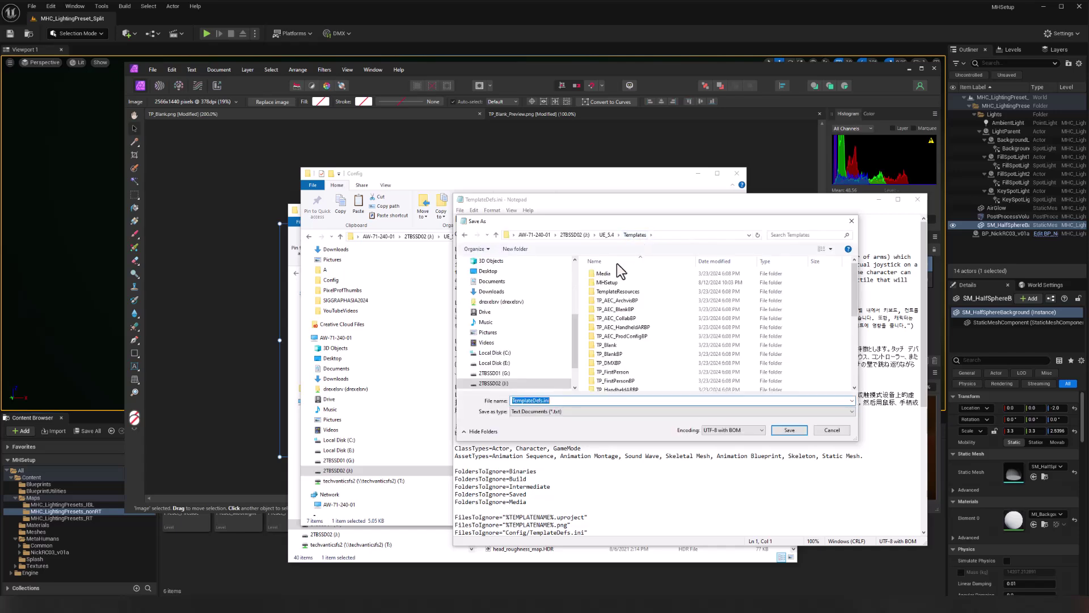
{"action": "double_click", "coordinate": [608, 283]}
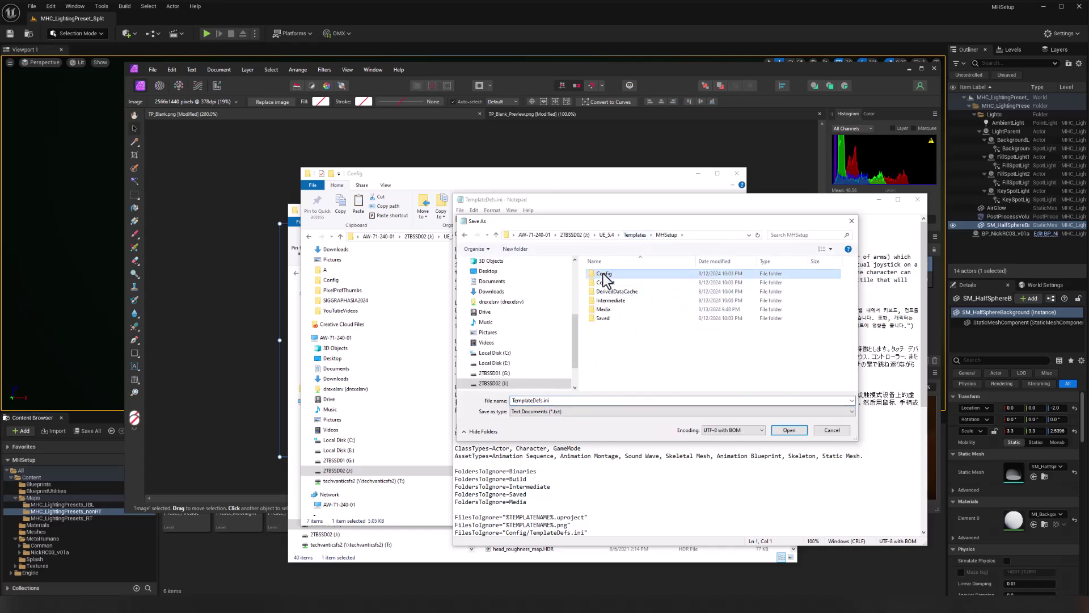
{"action": "left_click", "coordinate": [788, 430]}
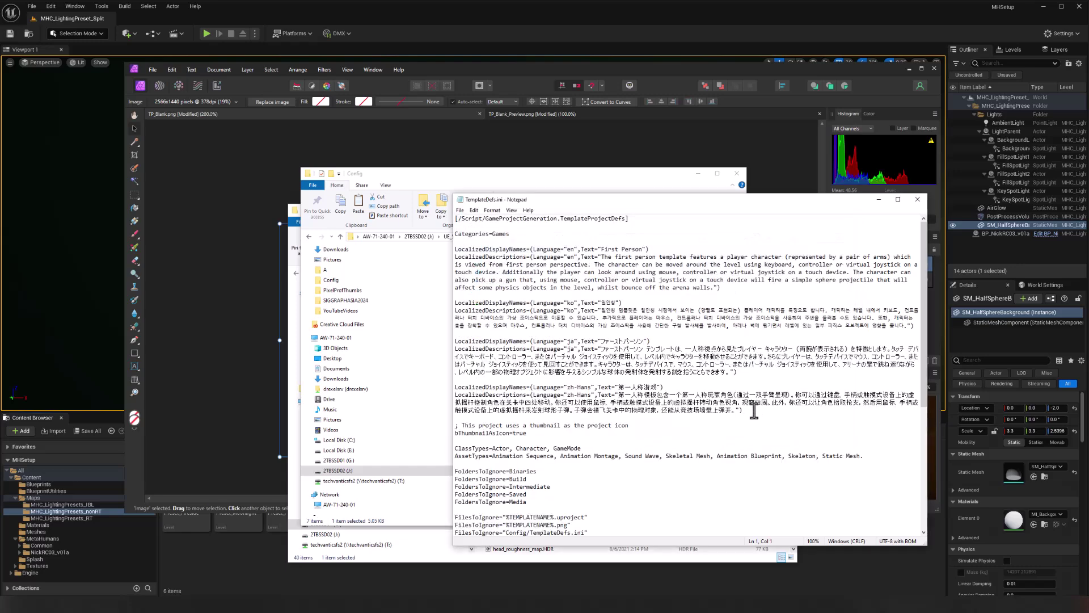
Delete the Korean, Japanese and Chinese localization lines from TemplateDefs.ini
{"action": "left_click_drag", "start_coordinate": [754, 411], "coordinate": [454, 299]}
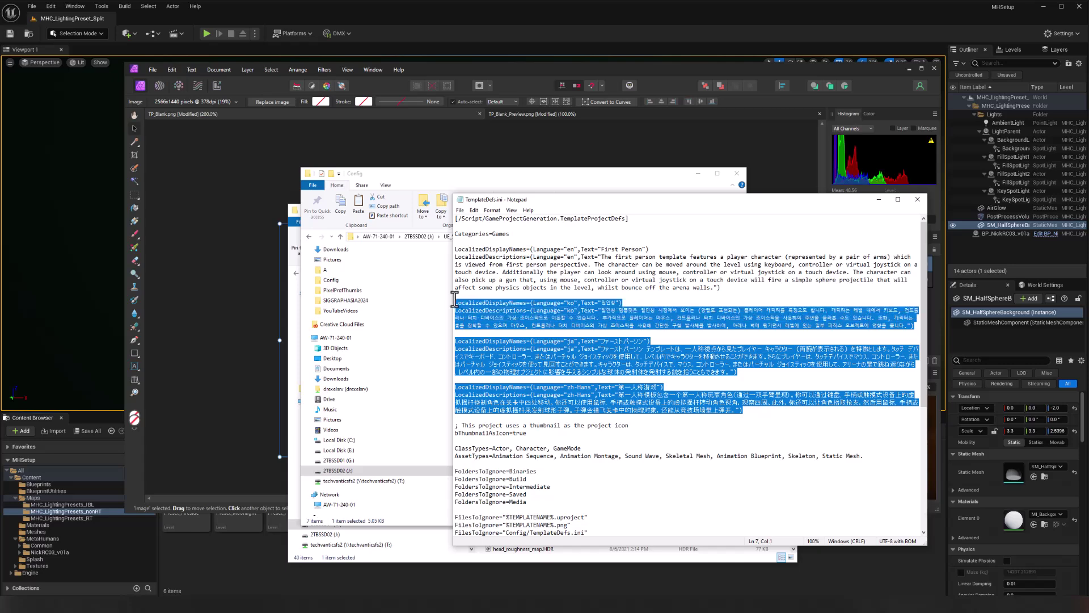
{"action": "key", "text": "Delete"}
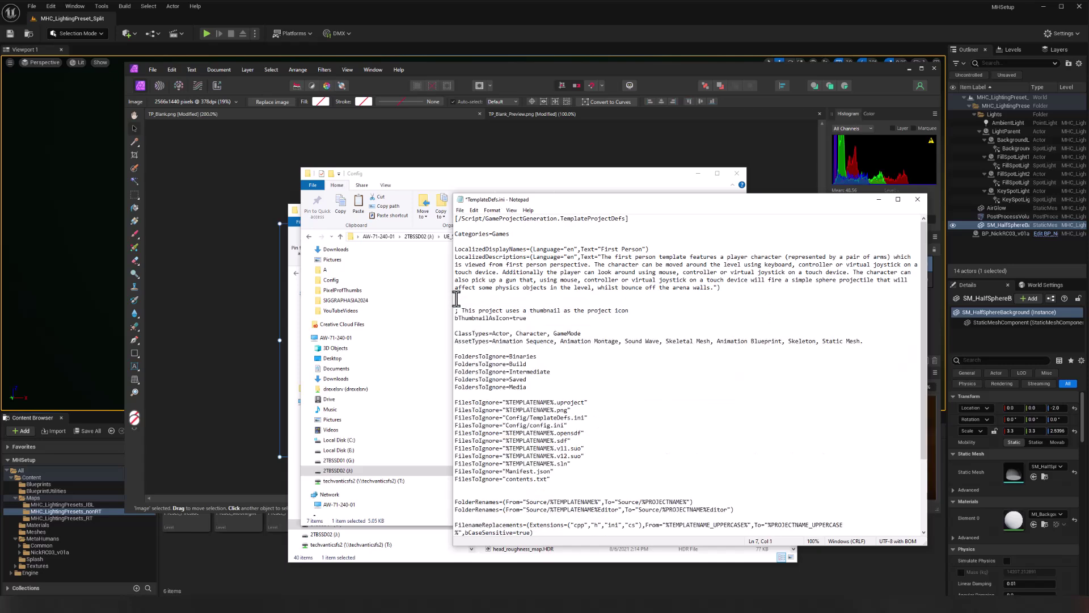
{"action": "key", "text": "BackSpace"}
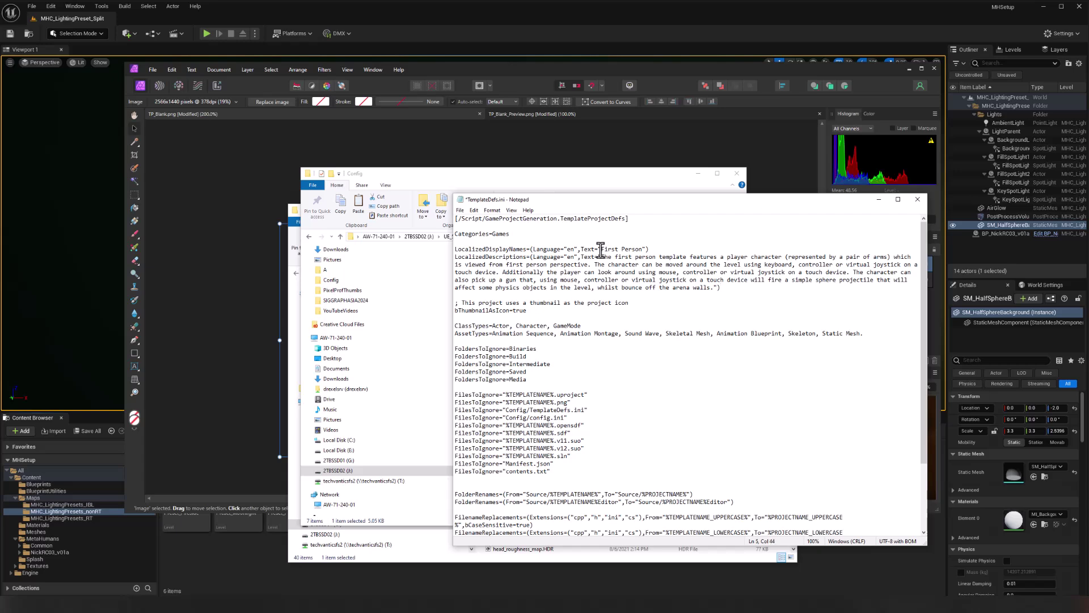
Rename the template 'MH Setup' with description 'Metahuman setup with plugins and other settings ready to go'
{"action": "left_click_drag", "start_coordinate": [601, 249], "coordinate": [641, 249]}
{"action": "type", "text": "MH Setup"}
{"action": "left_click_drag", "start_coordinate": [717, 288], "coordinate": [601, 256]}
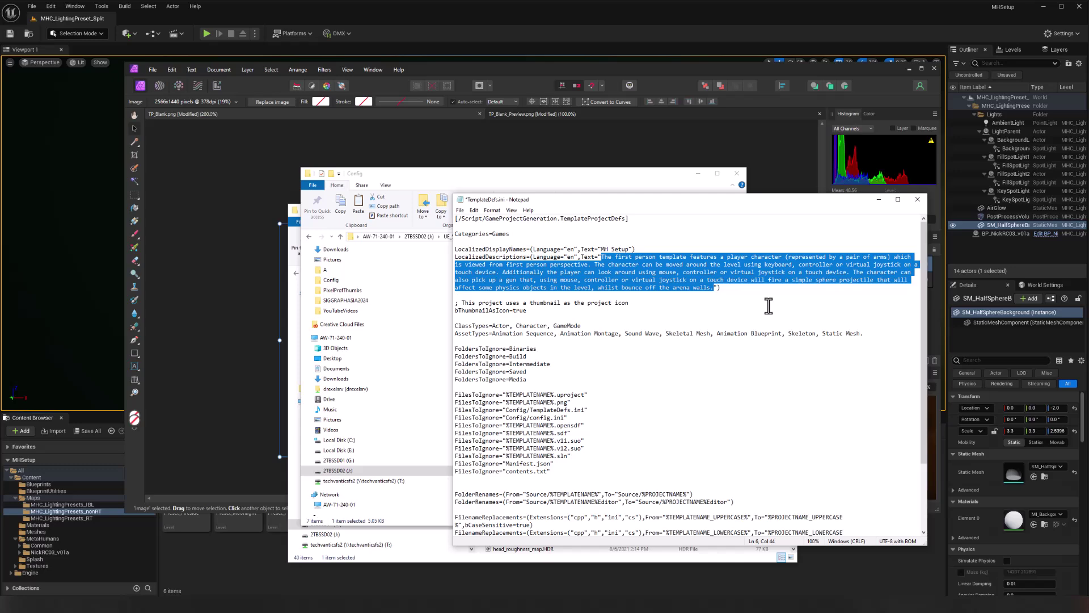
{"action": "type", "text": "Meta"}
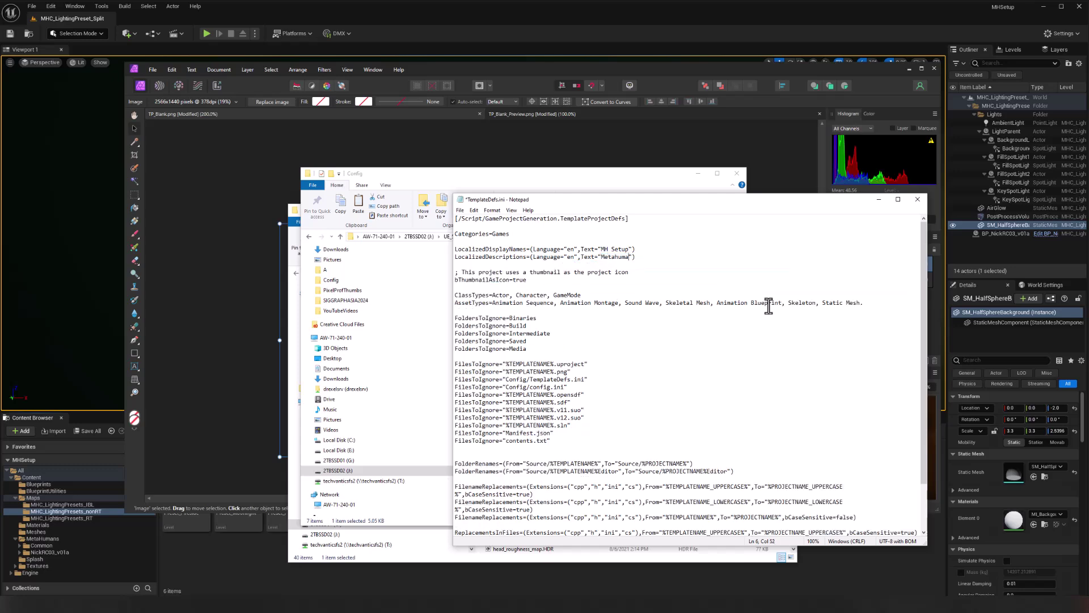
{"action": "type", "text": "human setup with plugins and other settings ready to go."}
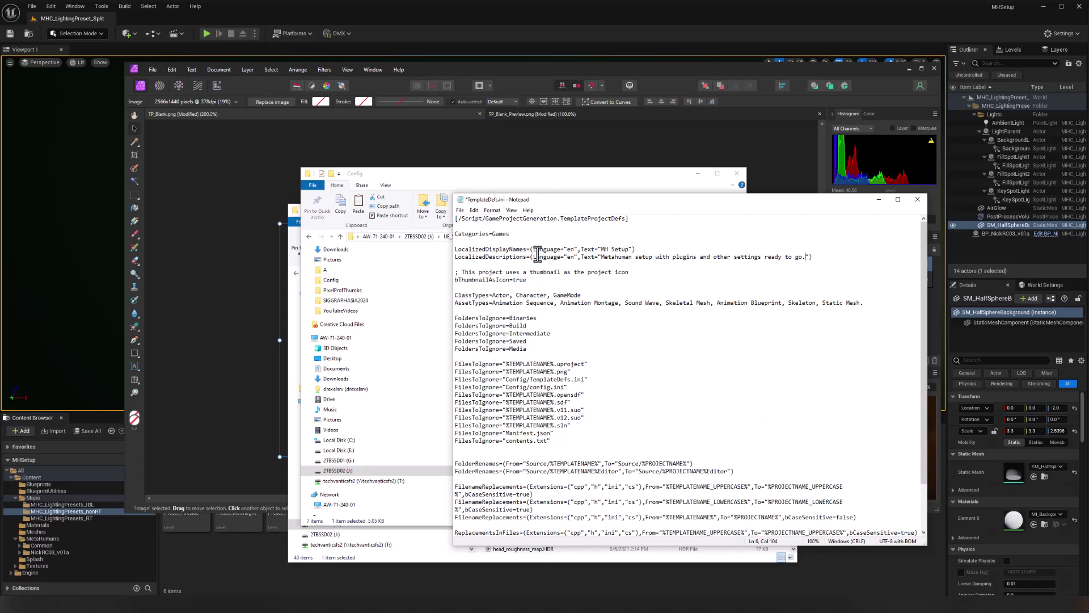
Switch from Notepad to the Unreal Project Browser
{"action": "left_click_drag", "start_coordinate": [466, 233], "coordinate": [492, 234]}
{"action": "left_click", "coordinate": [502, 233]}
{"action": "key", "text": "alt+Tab"}
{"action": "left_click", "coordinate": [313, 264]}
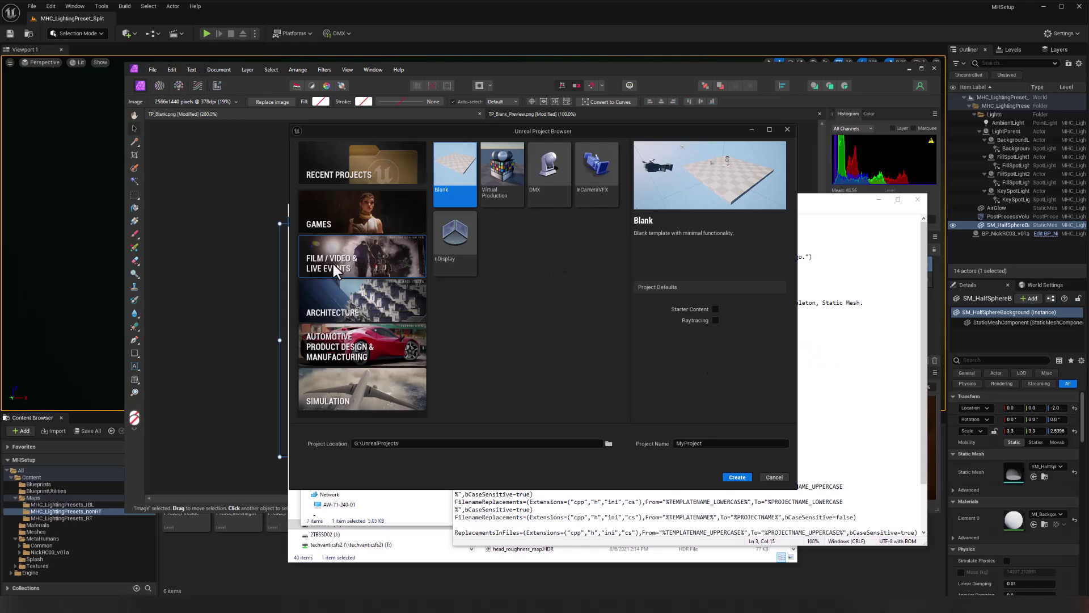
Replace the Games category with ME and save TemplateDefs.ini
{"action": "left_click", "coordinate": [829, 347]}
{"action": "double_click", "coordinate": [499, 234]}
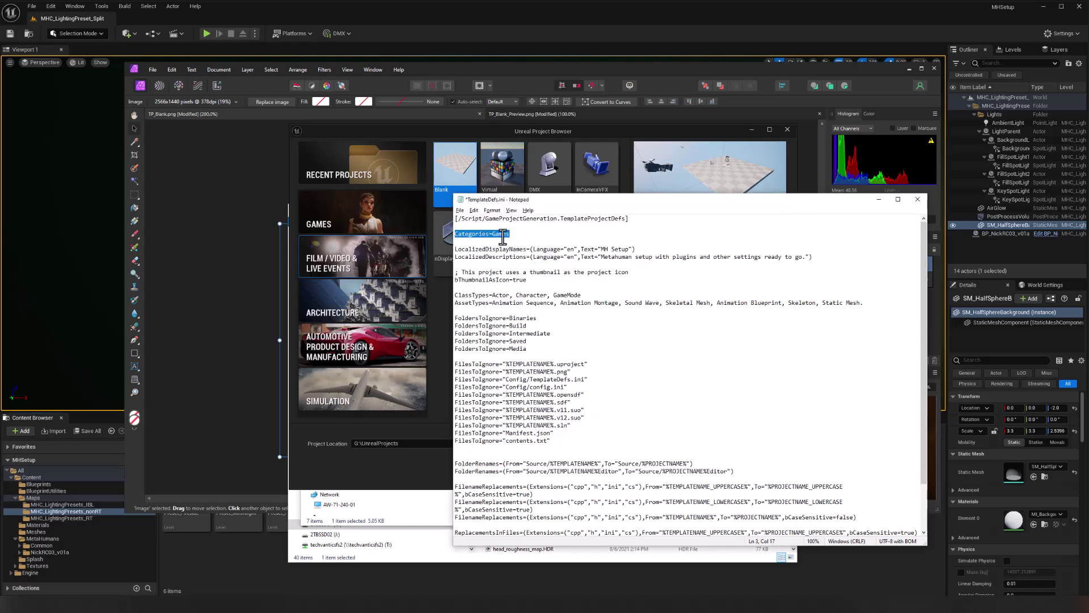
{"action": "left_click", "coordinate": [504, 234]}
{"action": "double_click", "coordinate": [512, 234]}
{"action": "type", "text": "ME"}
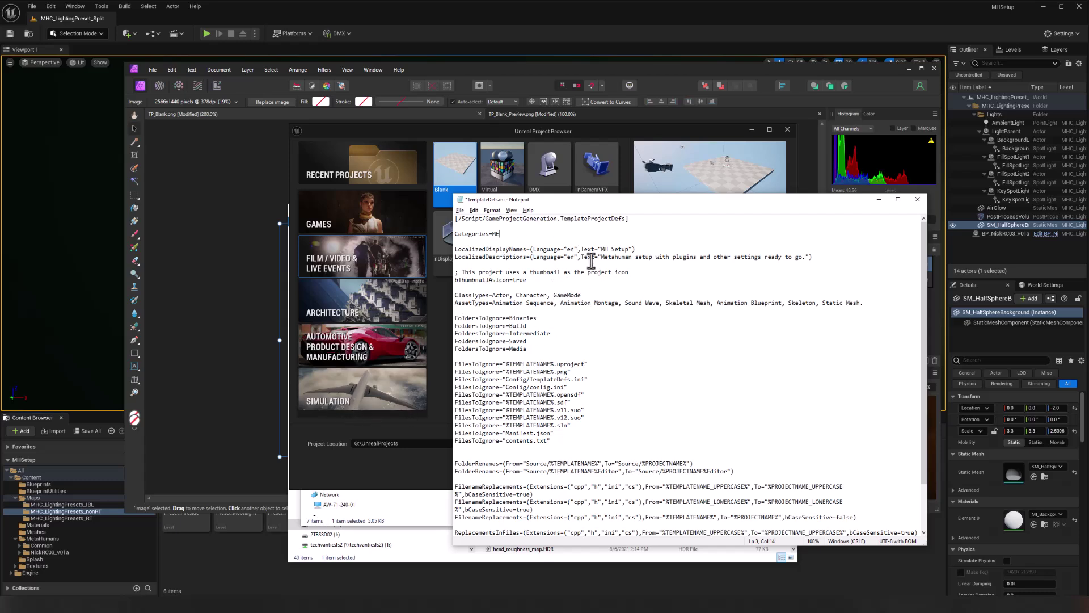
{"action": "key", "text": "ctrl+s"}
Close Notepad, check TemplateDefs.ini in Templates\MHSetup\Config, then return to the Project Browser
{"action": "left_click", "coordinate": [917, 199]}
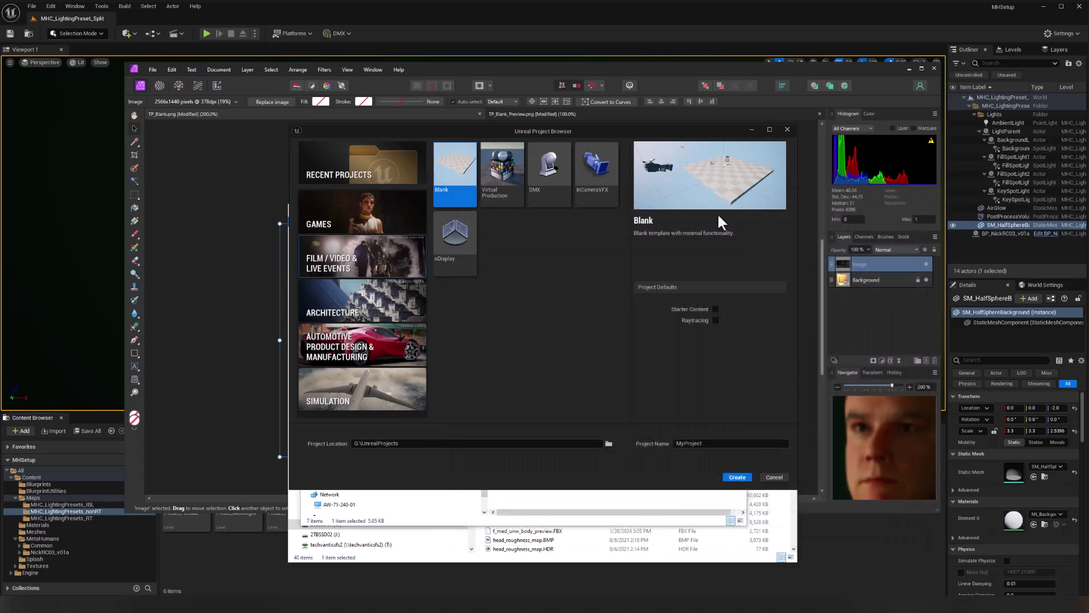
{"action": "left_click", "coordinate": [604, 506]}
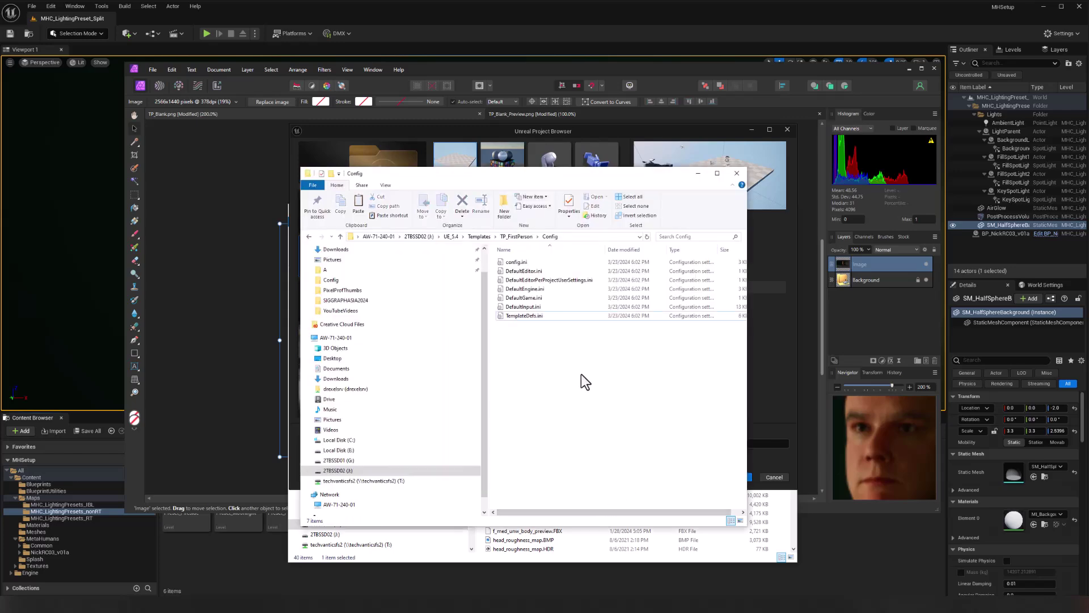
{"action": "left_click", "coordinate": [478, 237]}
{"action": "double_click", "coordinate": [513, 271]}
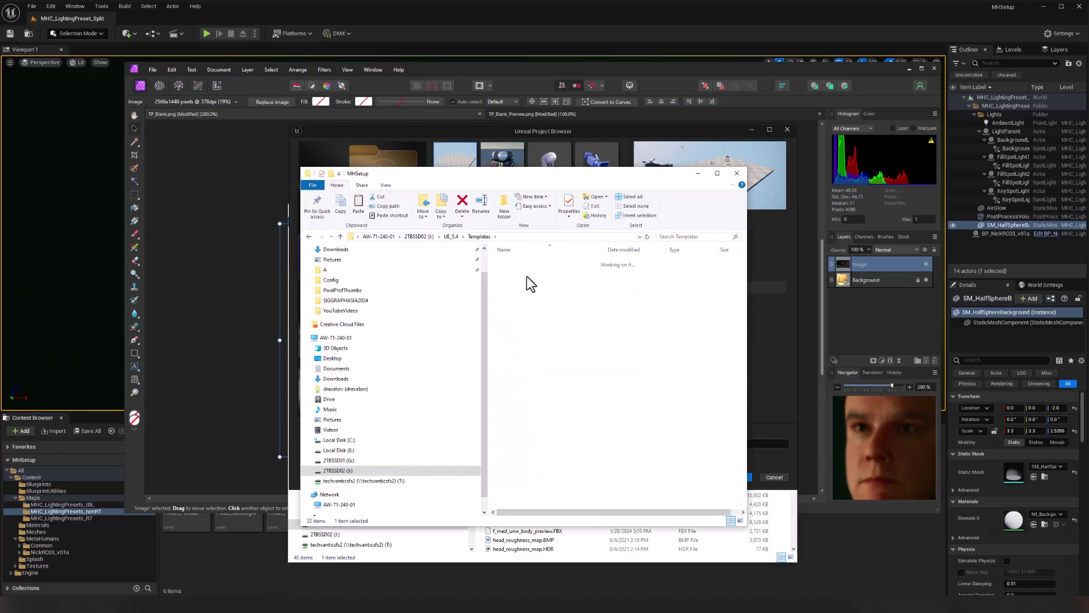
{"action": "left_click", "coordinate": [514, 263]}
{"action": "double_click", "coordinate": [513, 263]}
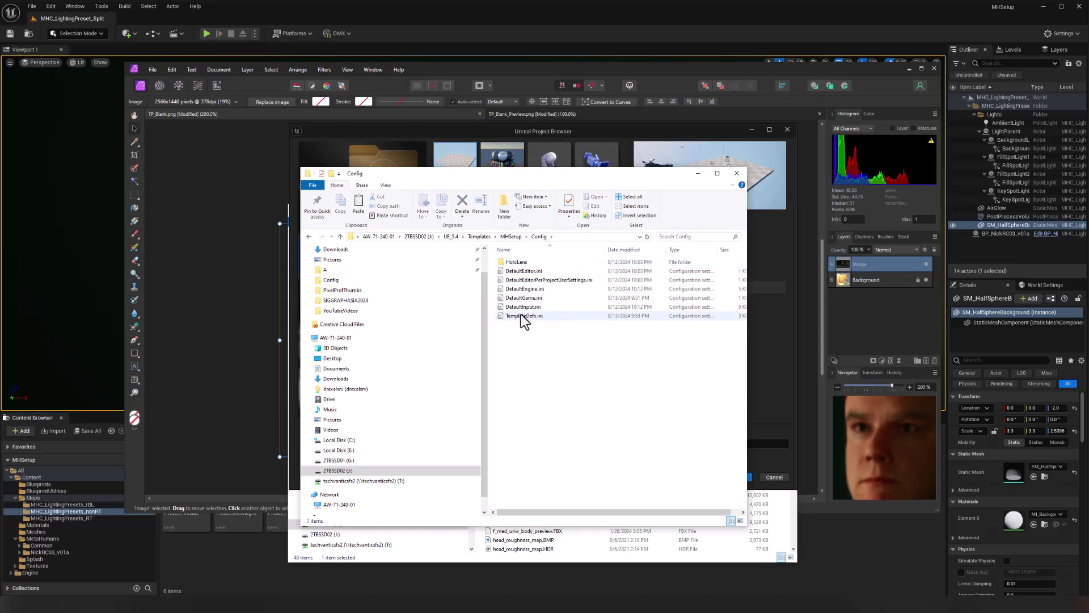
{"action": "left_click", "coordinate": [572, 139]}
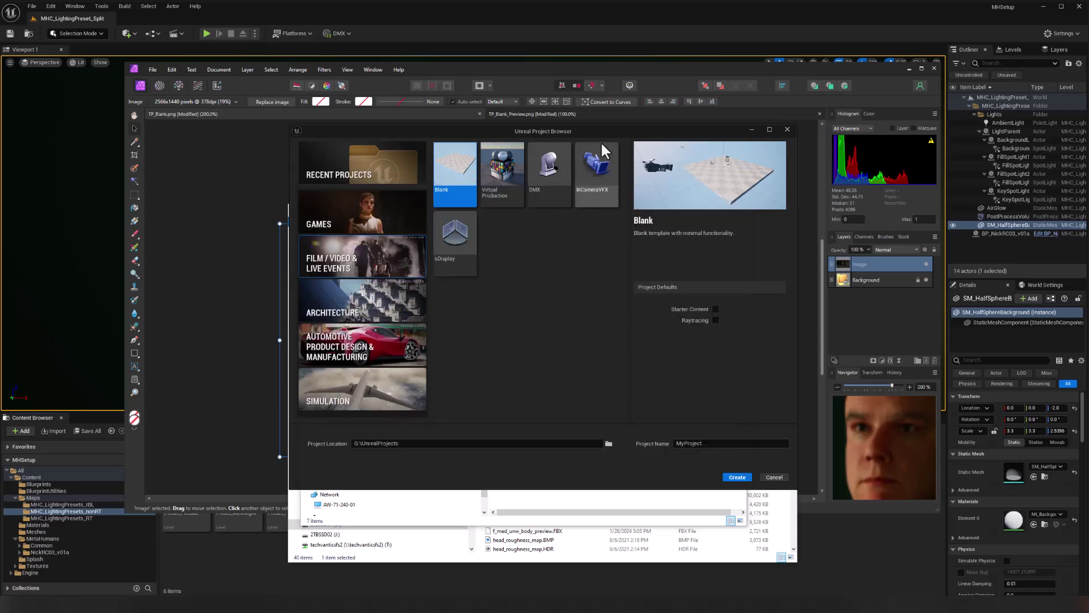
Restart Unreal Engine 5.4.3 and select MH Setup under Film / Video & Live Events
{"action": "left_click", "coordinate": [785, 128]}
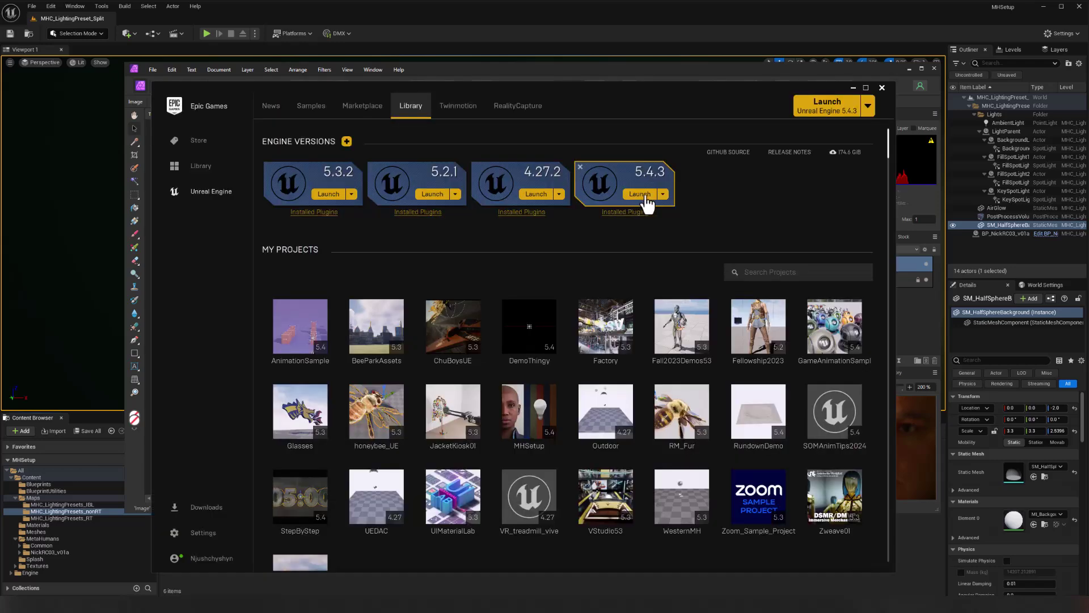
{"action": "left_click", "coordinate": [643, 194]}
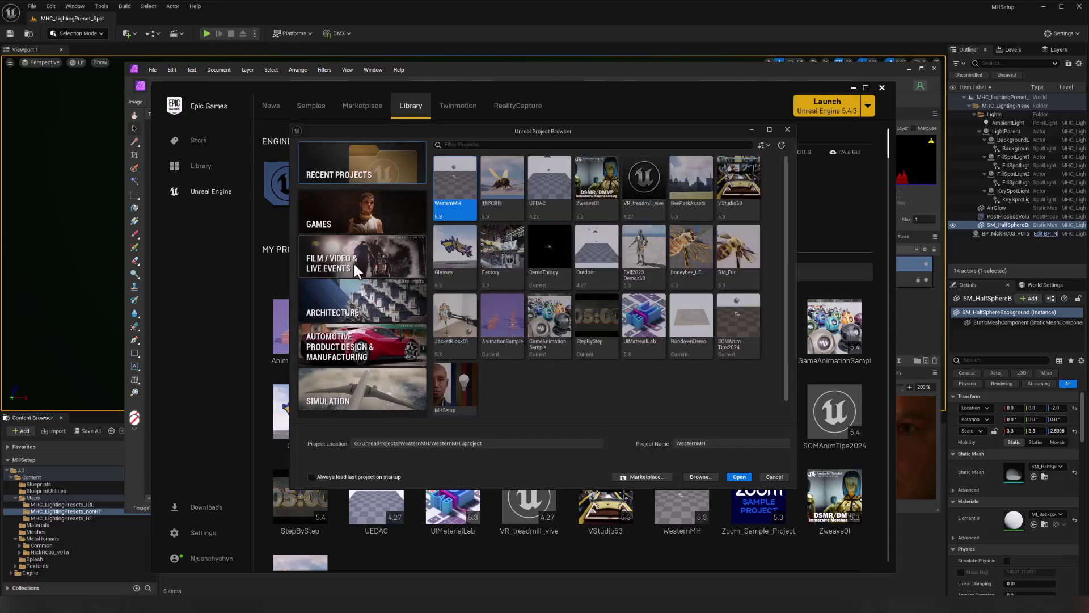
{"action": "left_click", "coordinate": [354, 263]}
{"action": "left_click", "coordinate": [544, 173]}
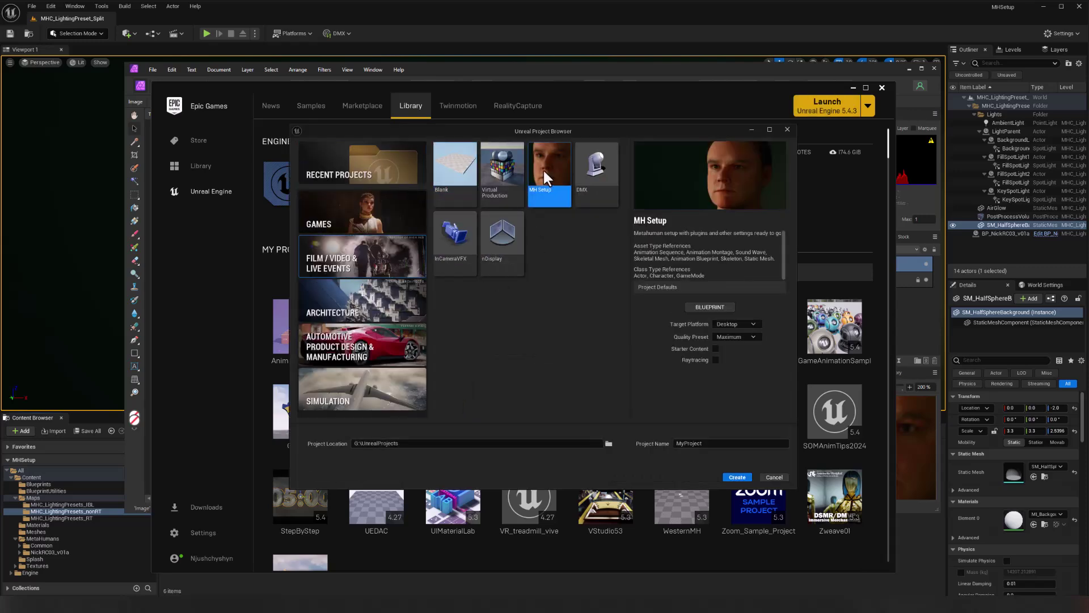